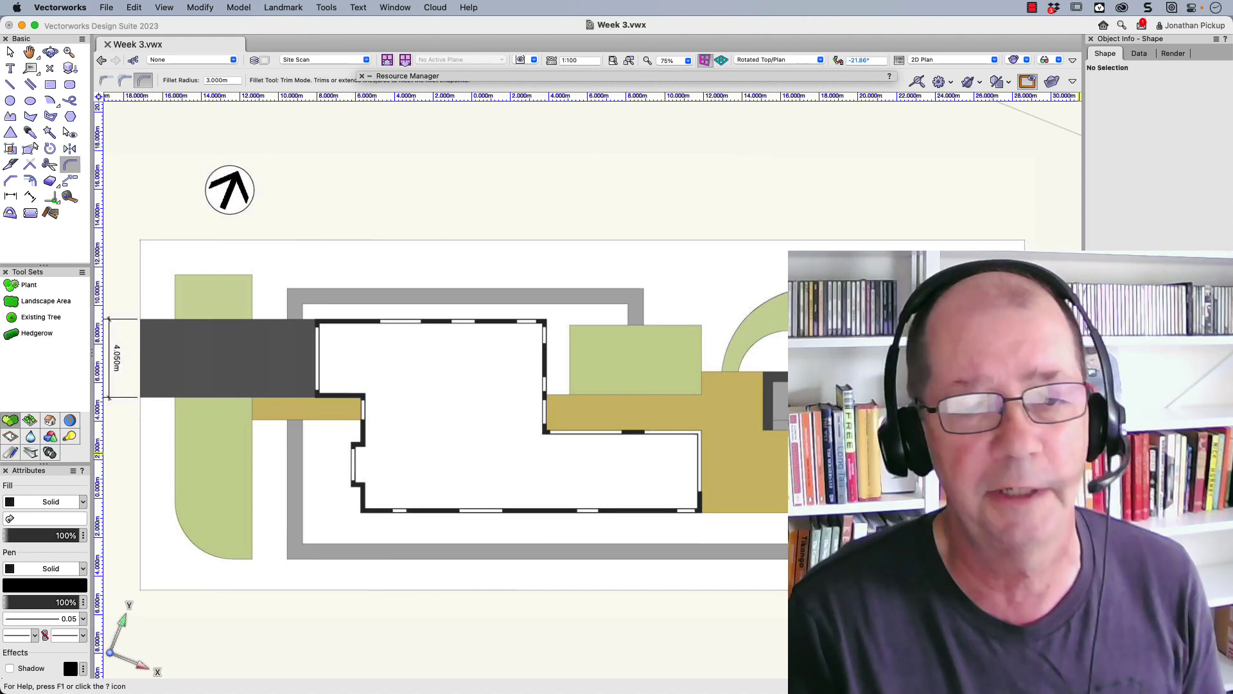
Step: Hide the Site Scan layer and show it again to compare the site outline with the scanned plan
left_click(1128, 444)
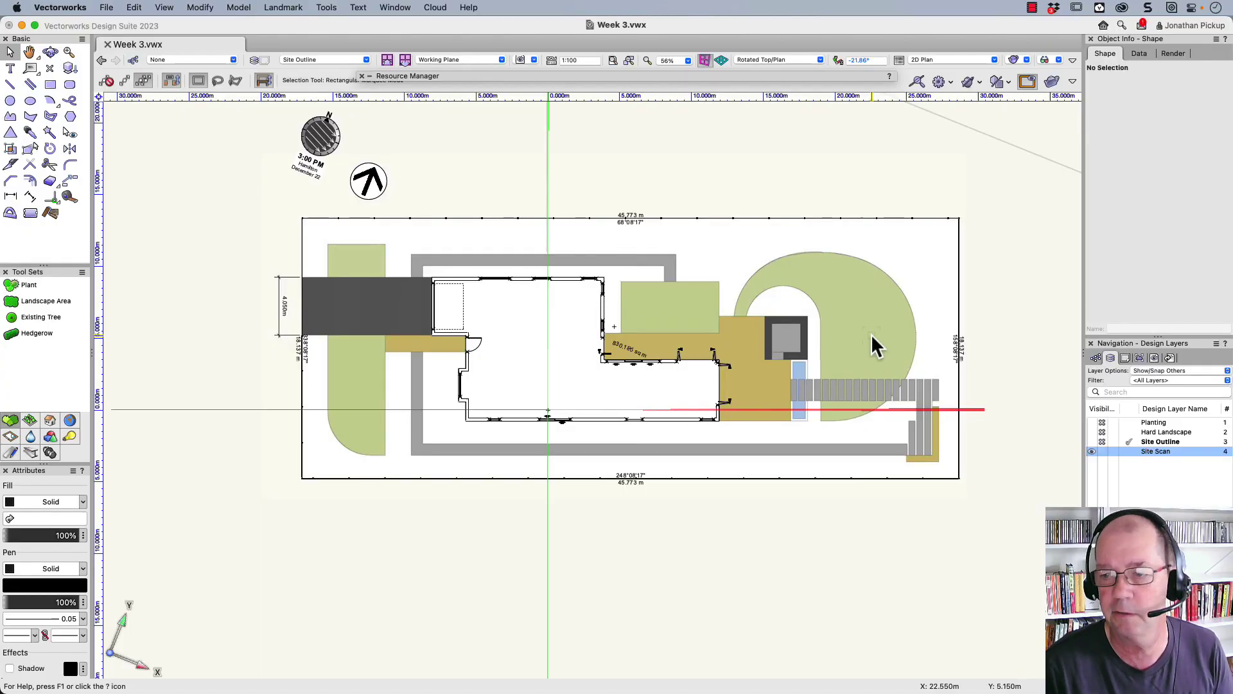
left_click(1101, 452)
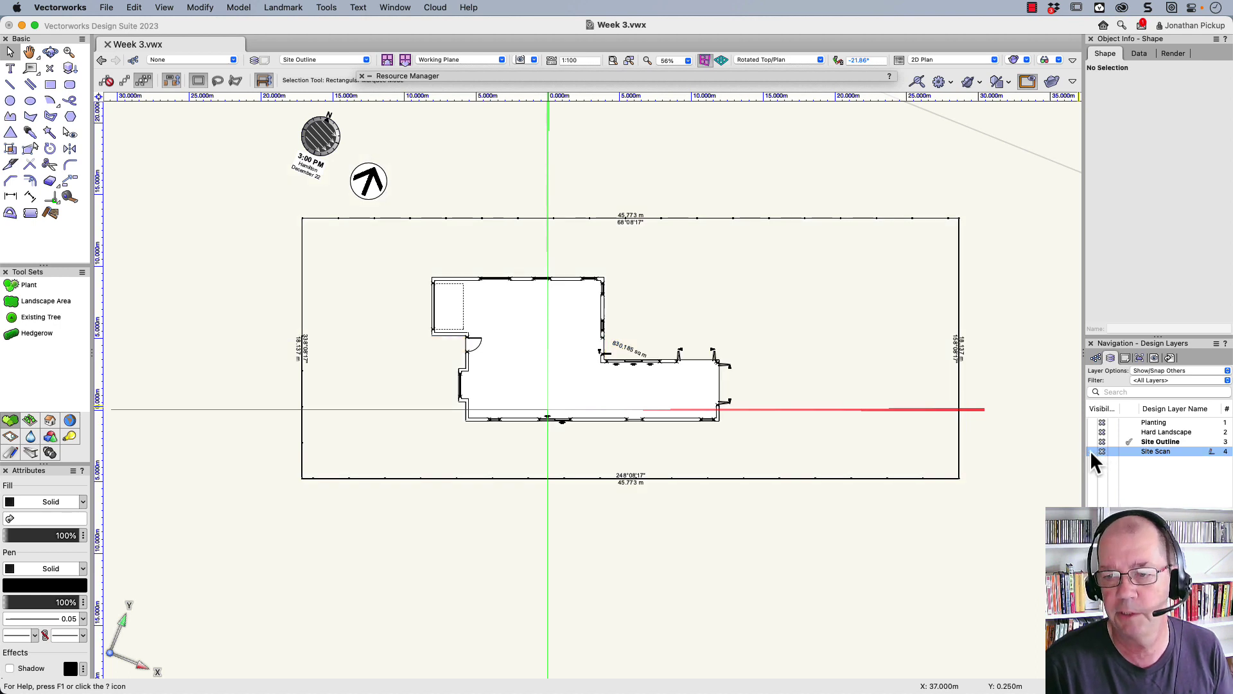
left_click(1092, 452)
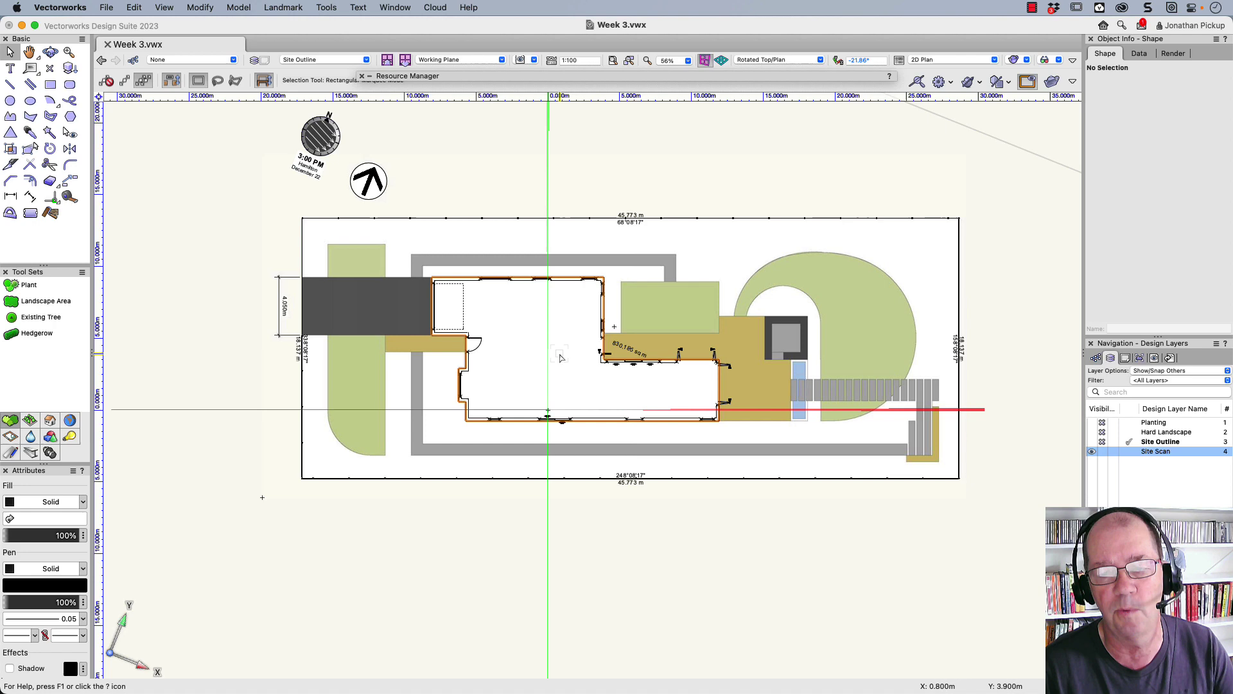
Step: Draw three connected lines outside the site, about 3.3 m, 2.6 m and 3.3 m long, forming an open-topped box
scroll(379, 364, "up", 3)
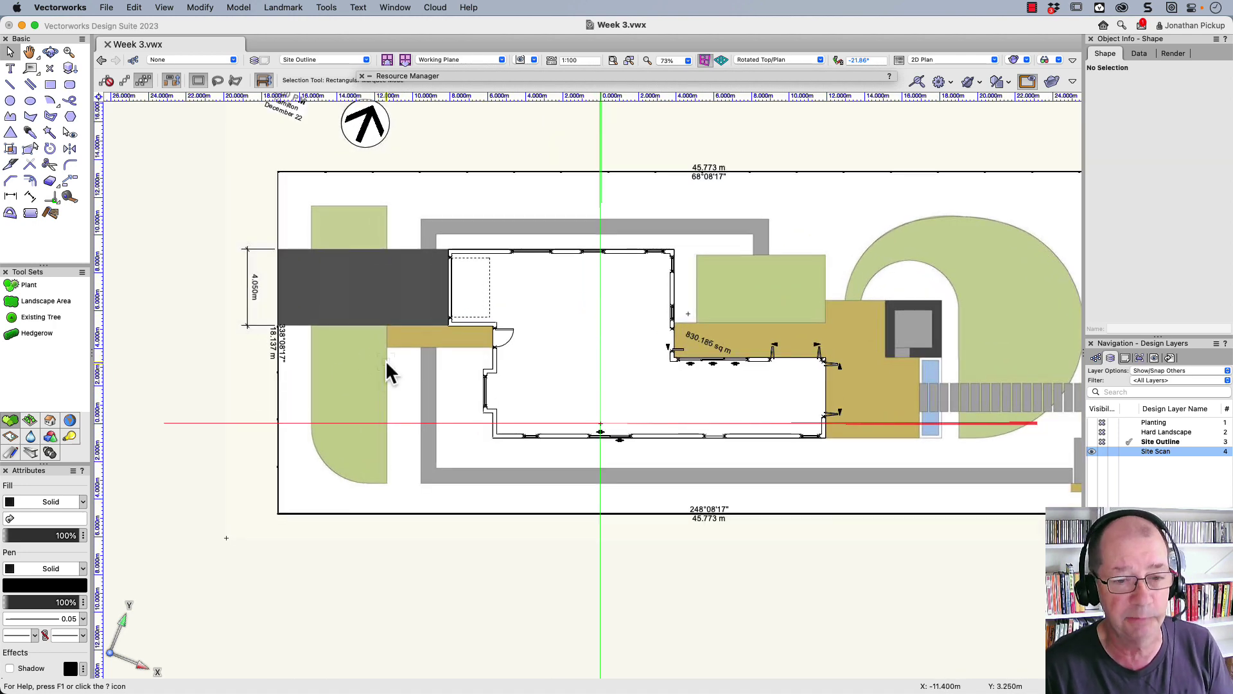
left_click(11, 85)
left_click(138, 187)
left_click(138, 249)
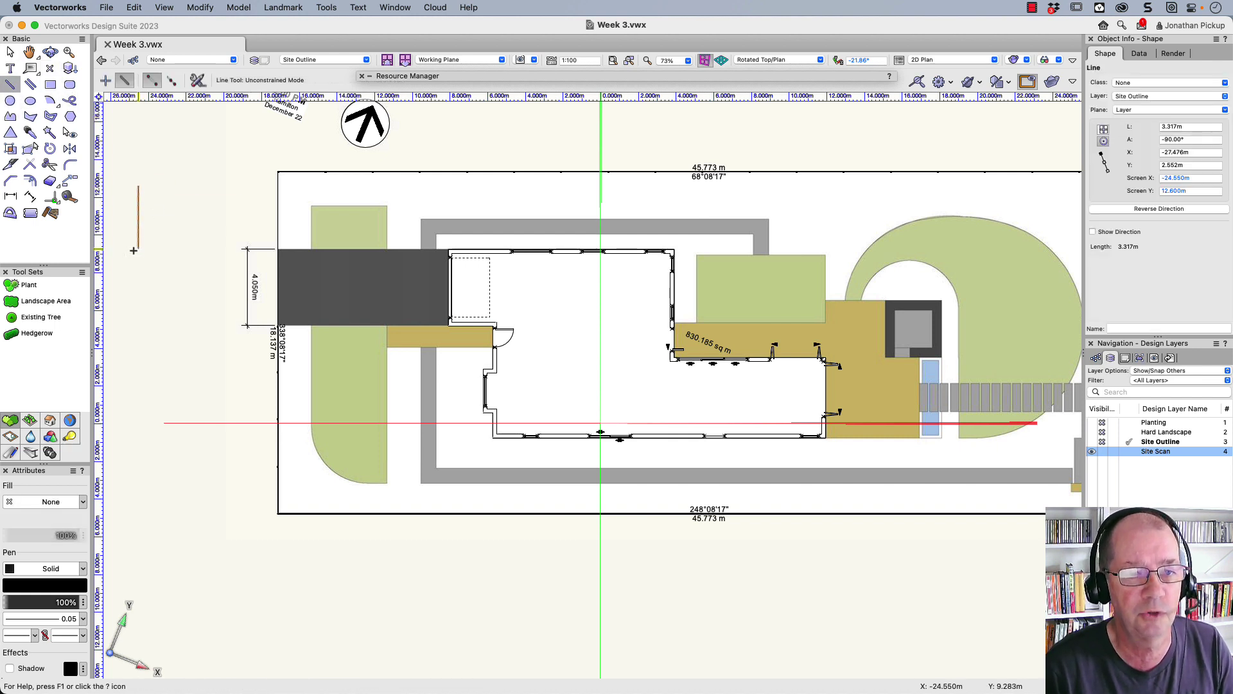
left_click(138, 249)
left_click(186, 249)
left_click(186, 250)
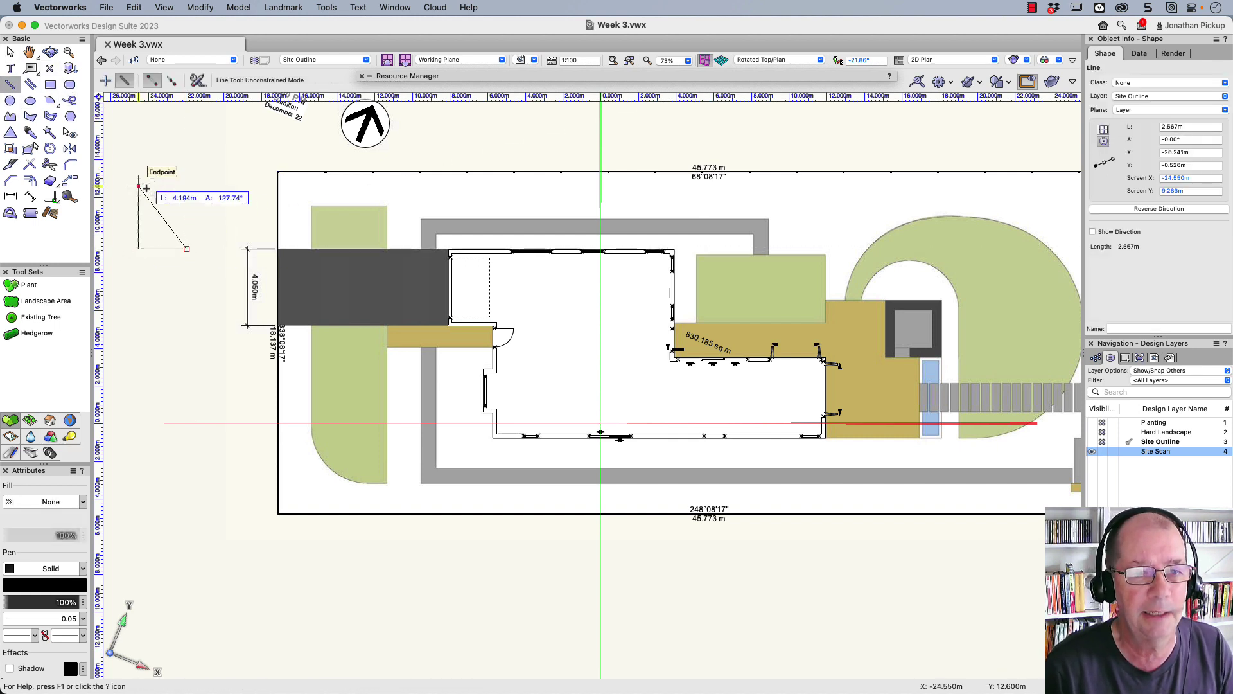
left_click(187, 186)
left_click(187, 186)
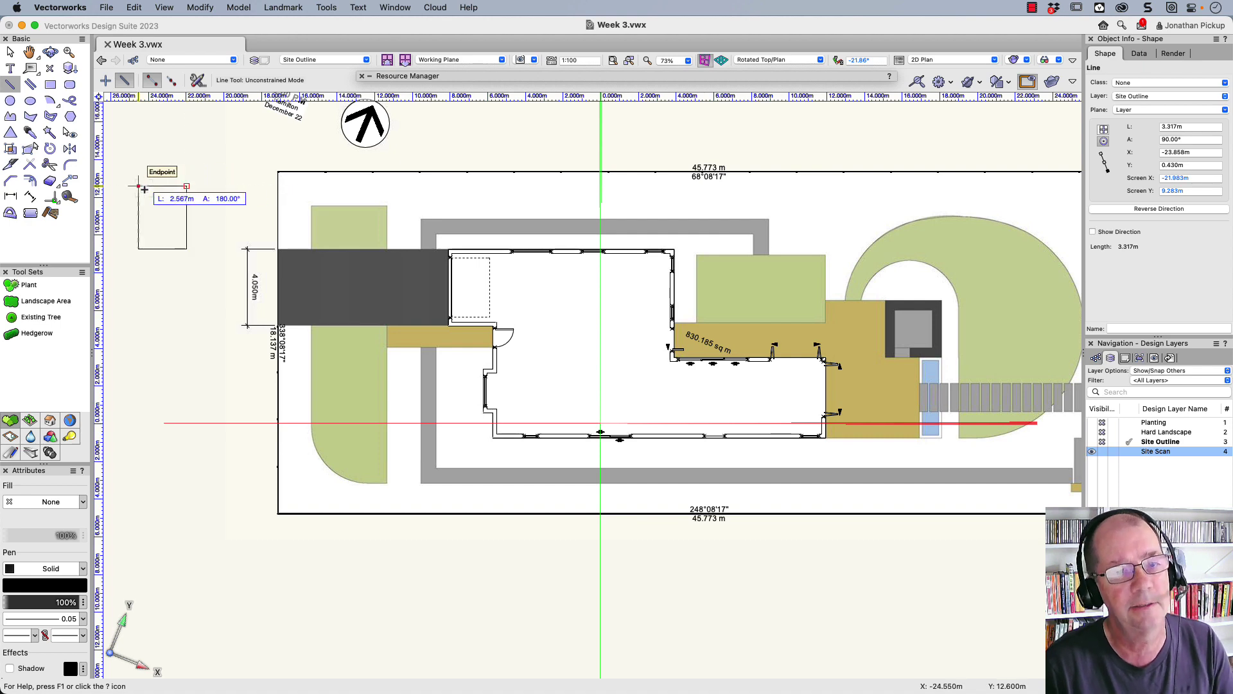
key("Escape")
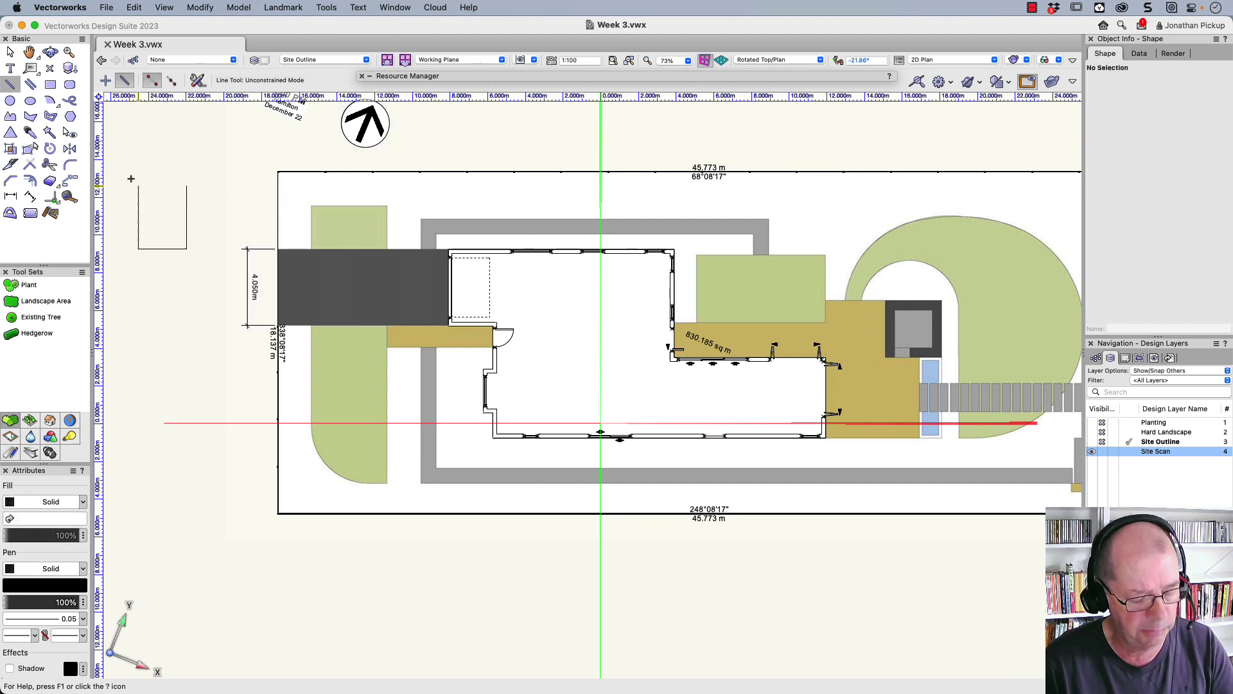
Step: Delete the three lines of the open box outside the site boundary
key("x")
left_click_drag(121, 169, 209, 261)
key("Delete")
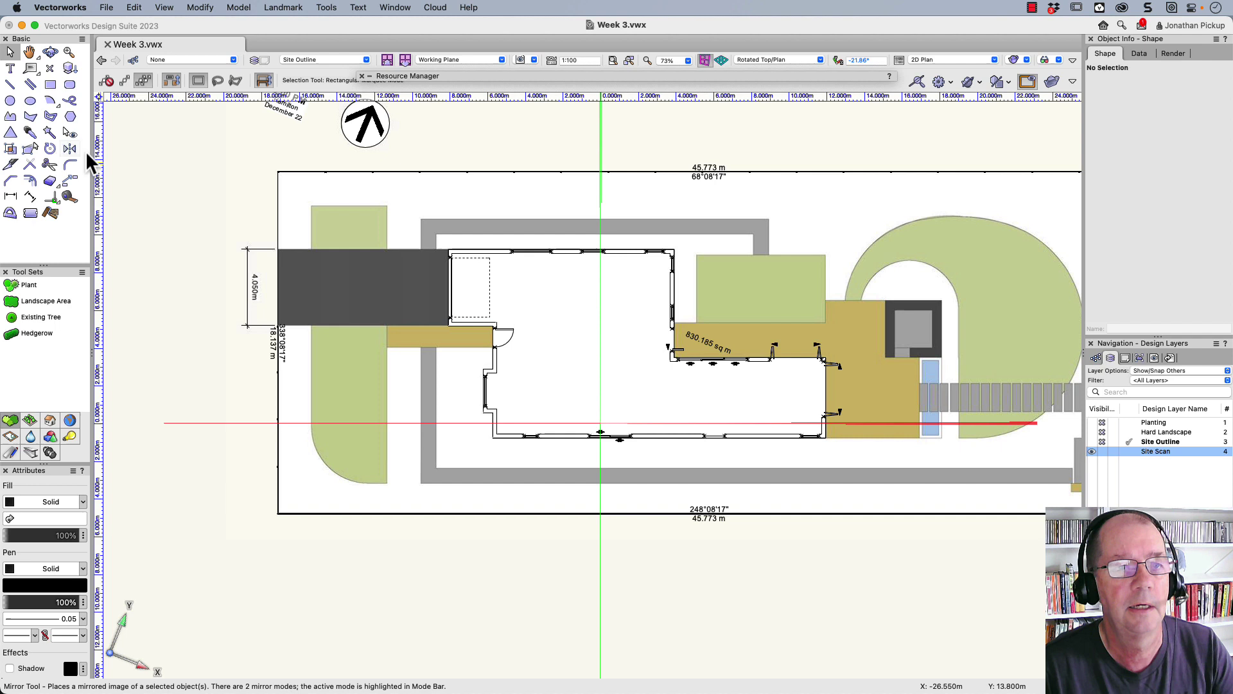
Step: Draw a trial rectangle about 2.4 m by 4.1 m outside the site and delete it
left_click(54, 86)
left_click(141, 184)
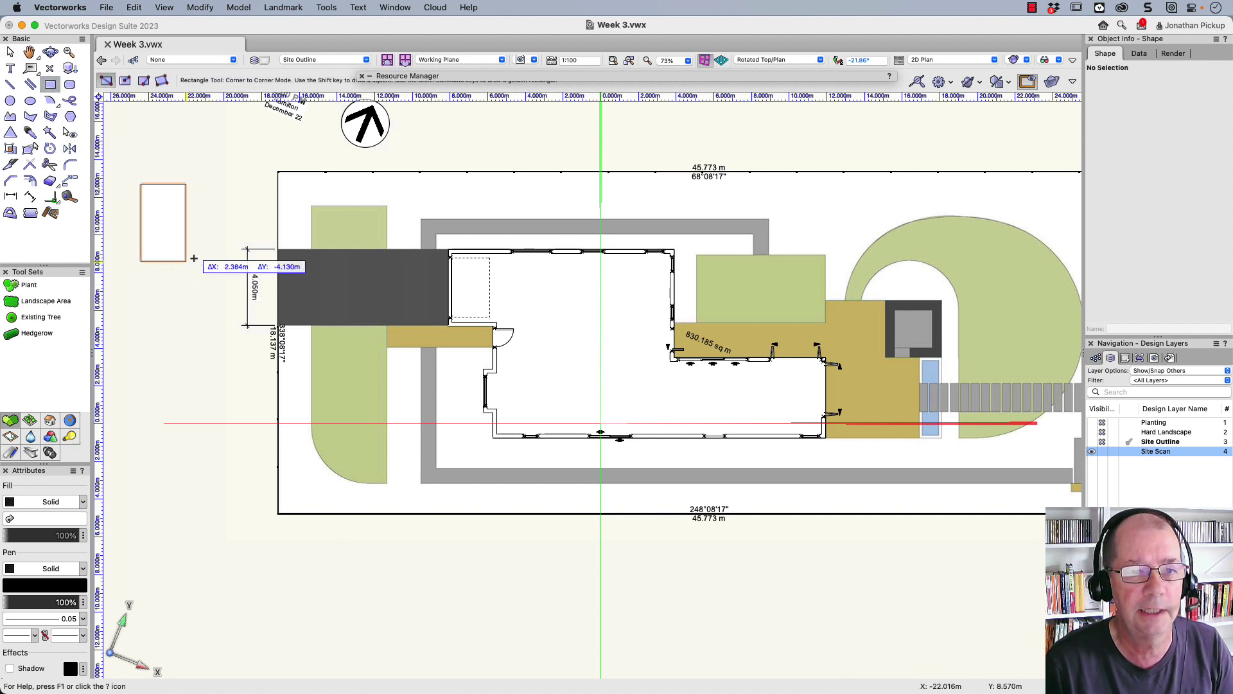
left_click(194, 258)
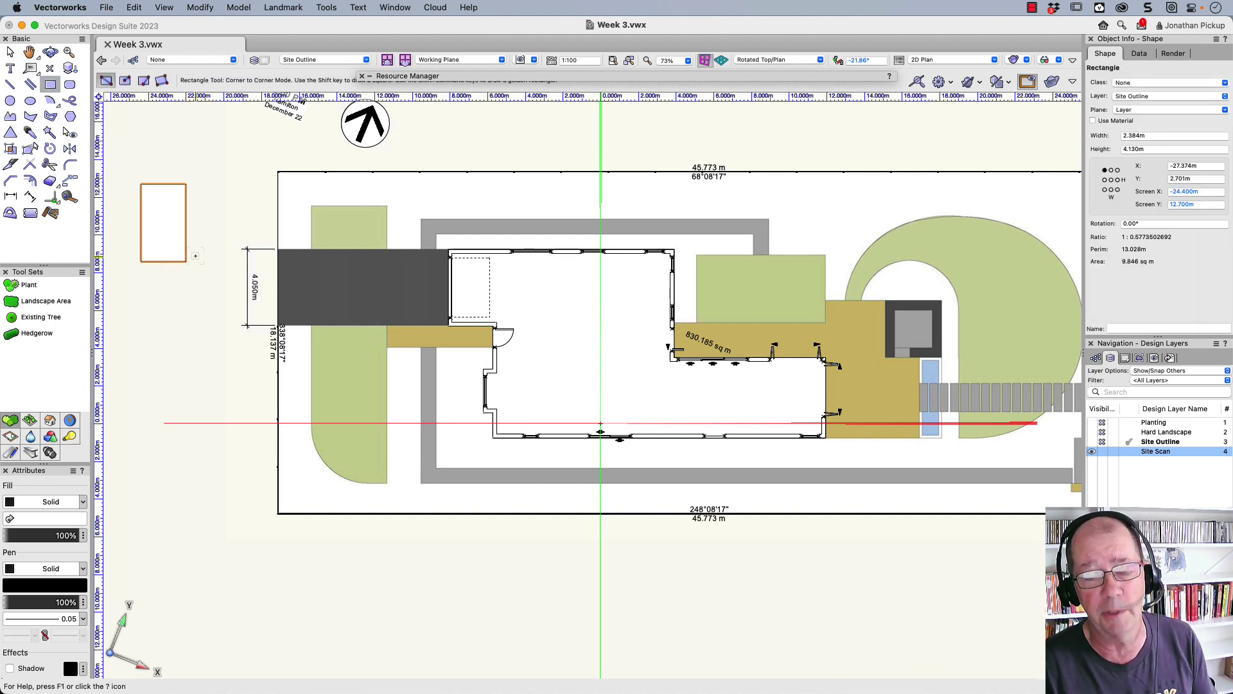
key("Delete")
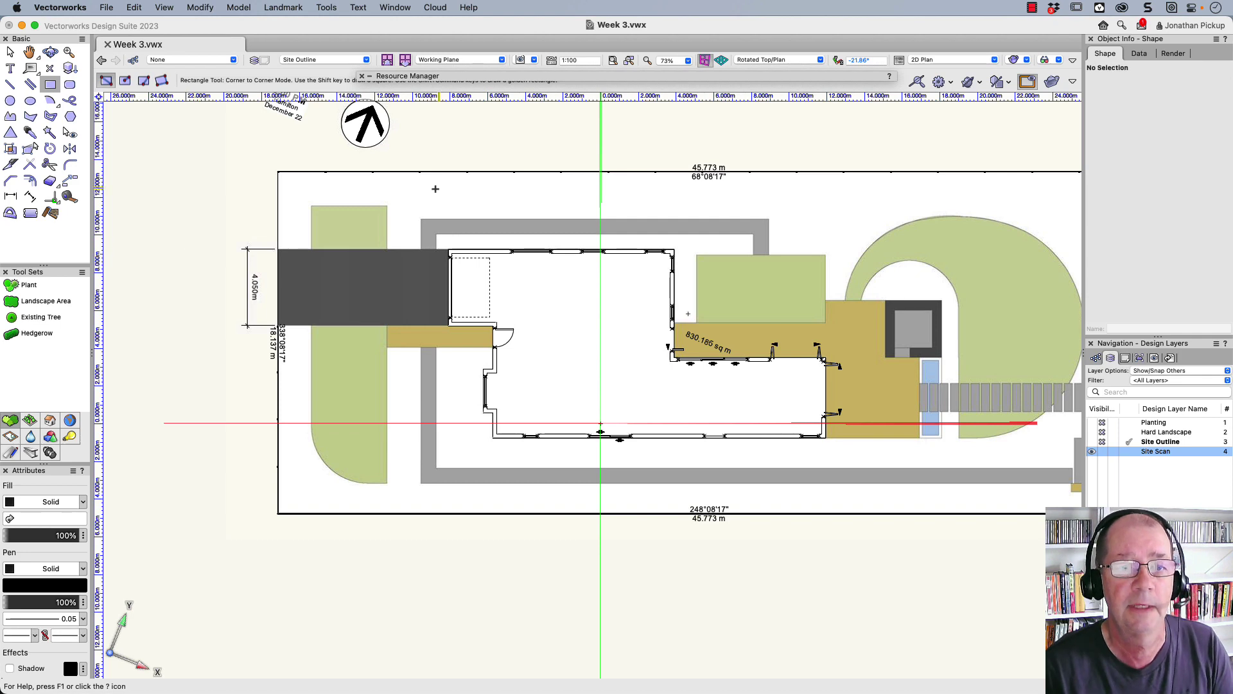
Step: Trace the tall green bed crossing the driveway with a rectangle about 3.9 m wide and 14.7 m high
double_click(311, 200)
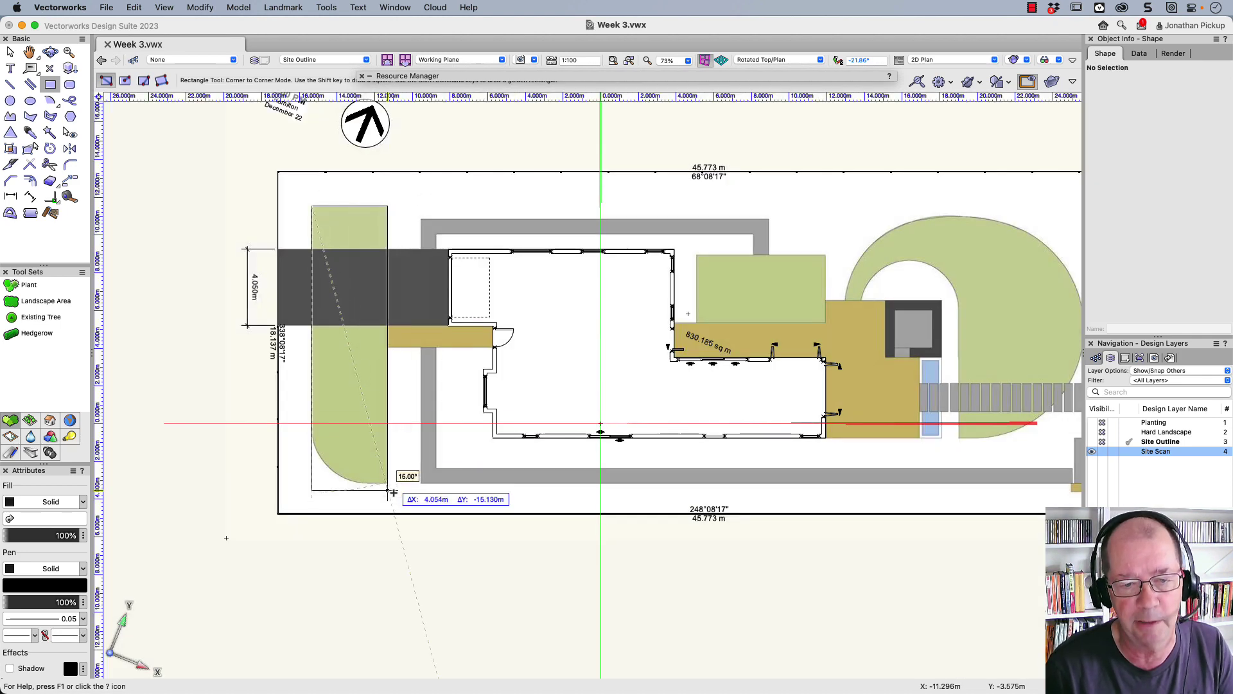
double_click(384, 482)
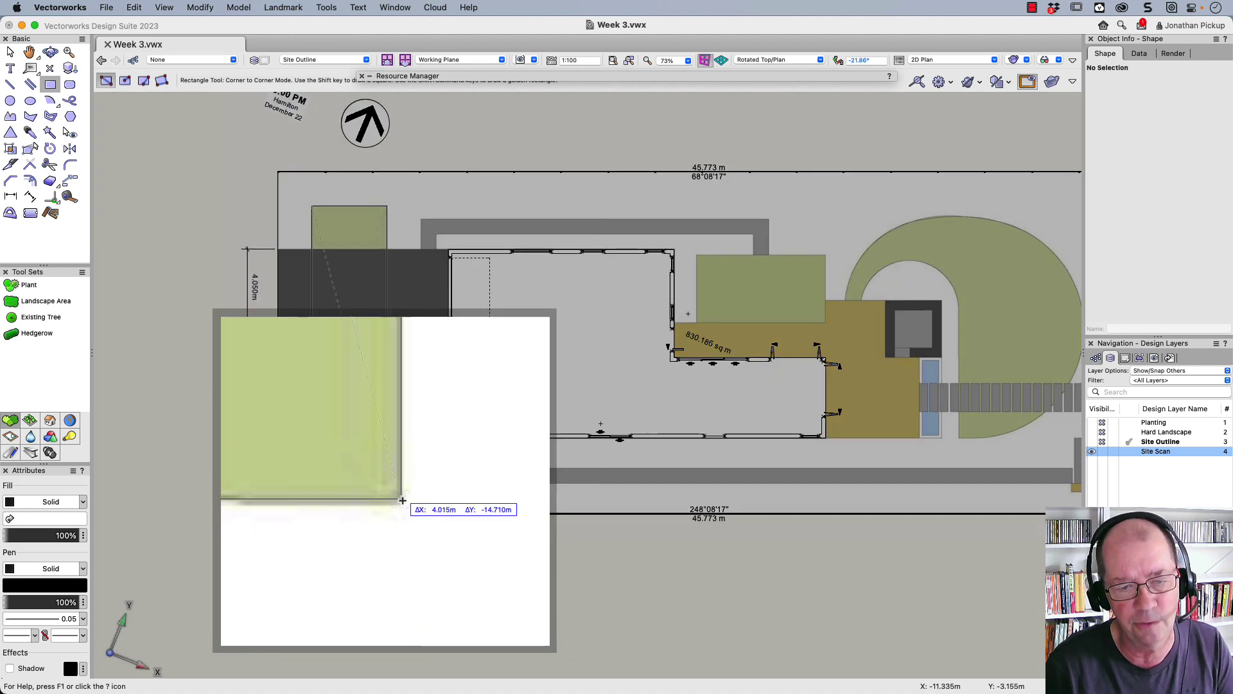
left_click(385, 483)
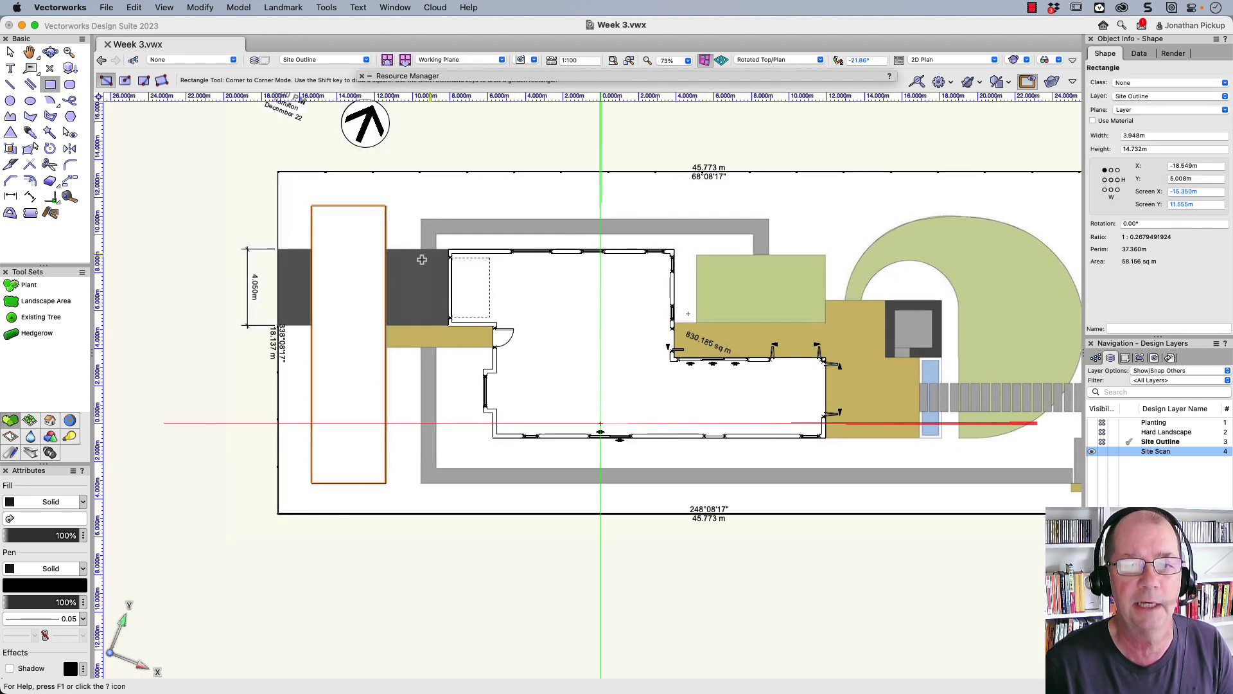
Step: Trace the dark driveway with a rectangle about 9.05 m by 4.04 m, from the garage corner to the site boundary
left_click(449, 249)
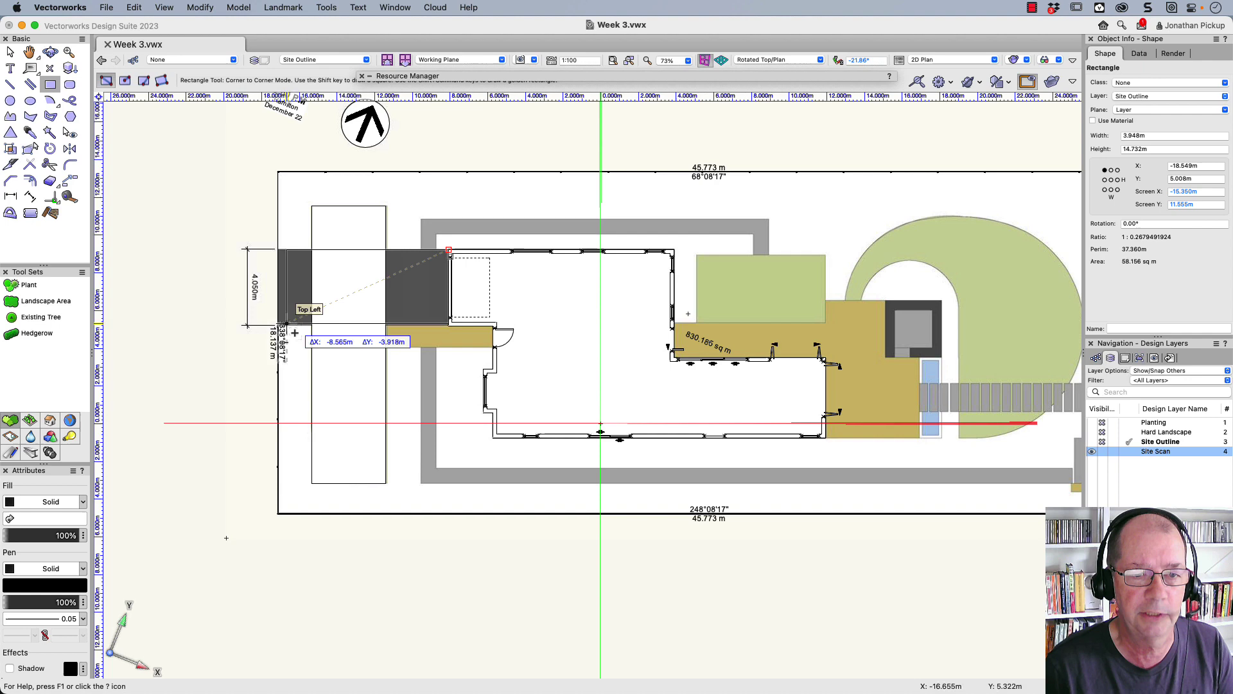
key("z")
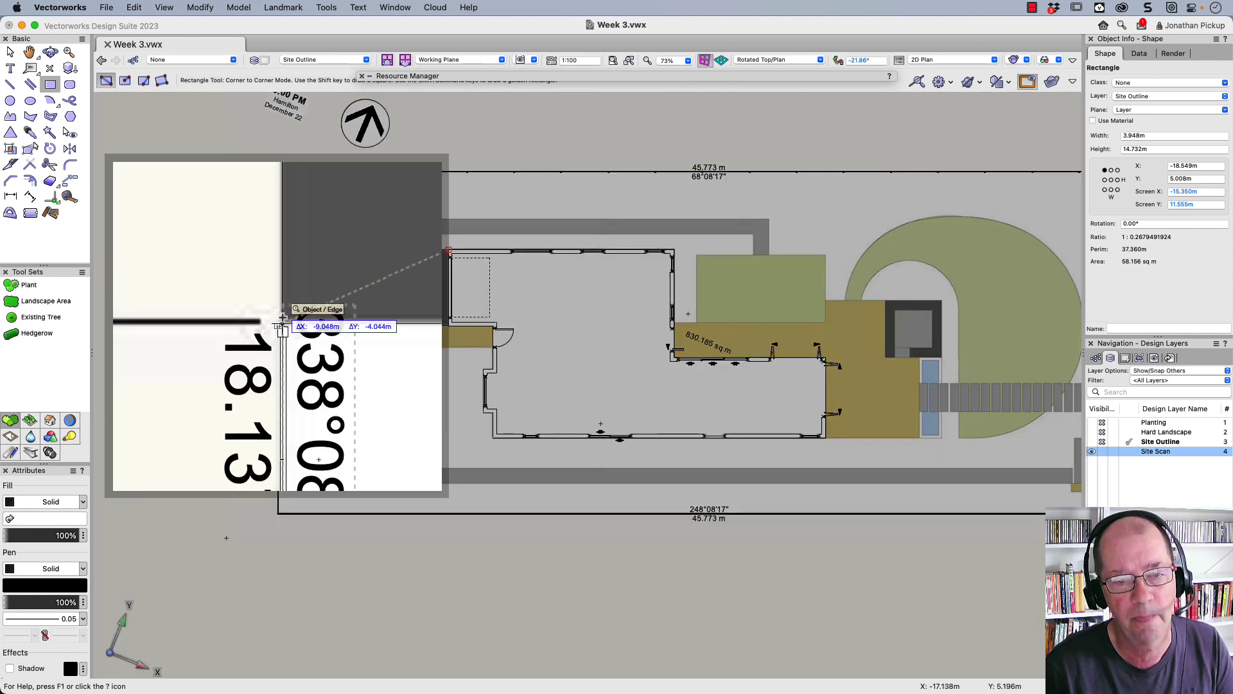
left_click(283, 317)
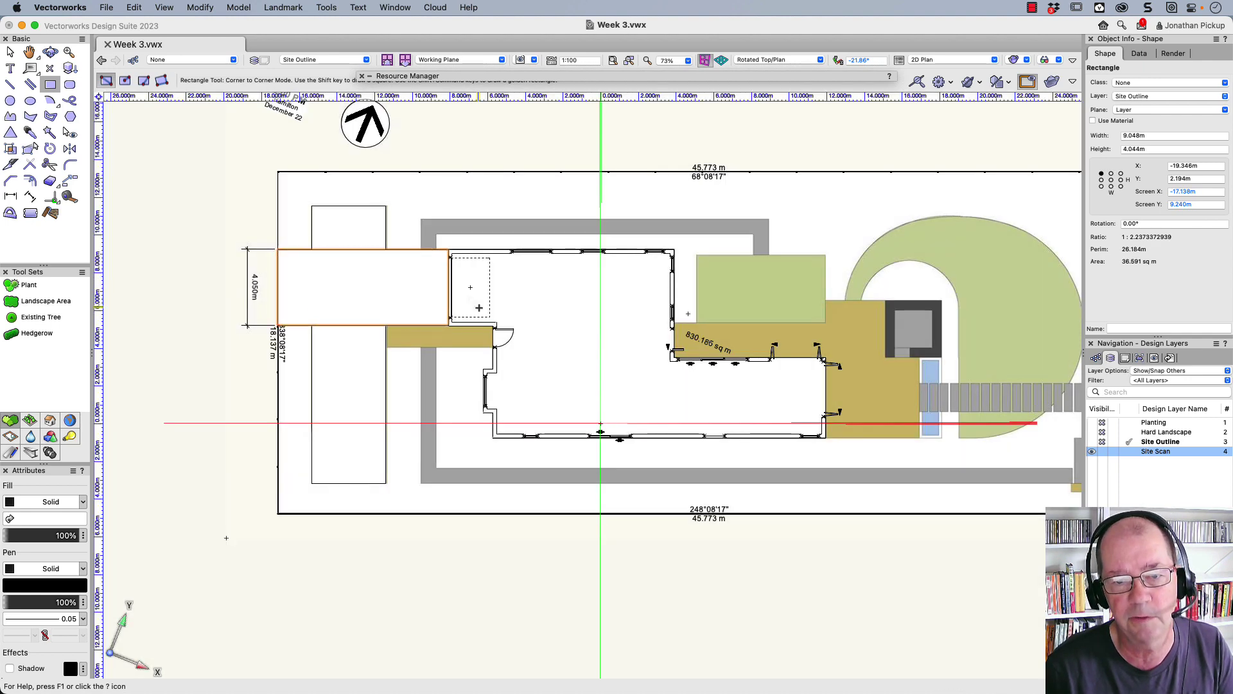
key("x")
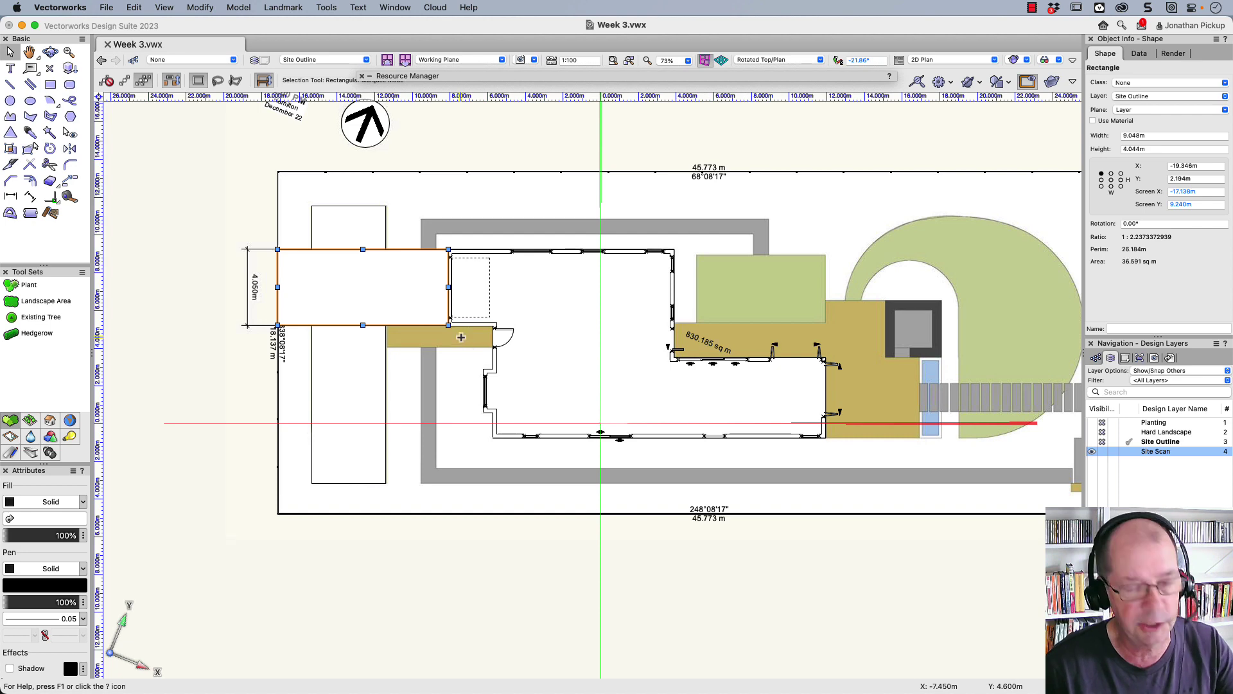
Step: Trace the tan entrance path with a rectangle about 5.7 m by 1.1 m, from the front door to the tall bed
key("4")
key("z")
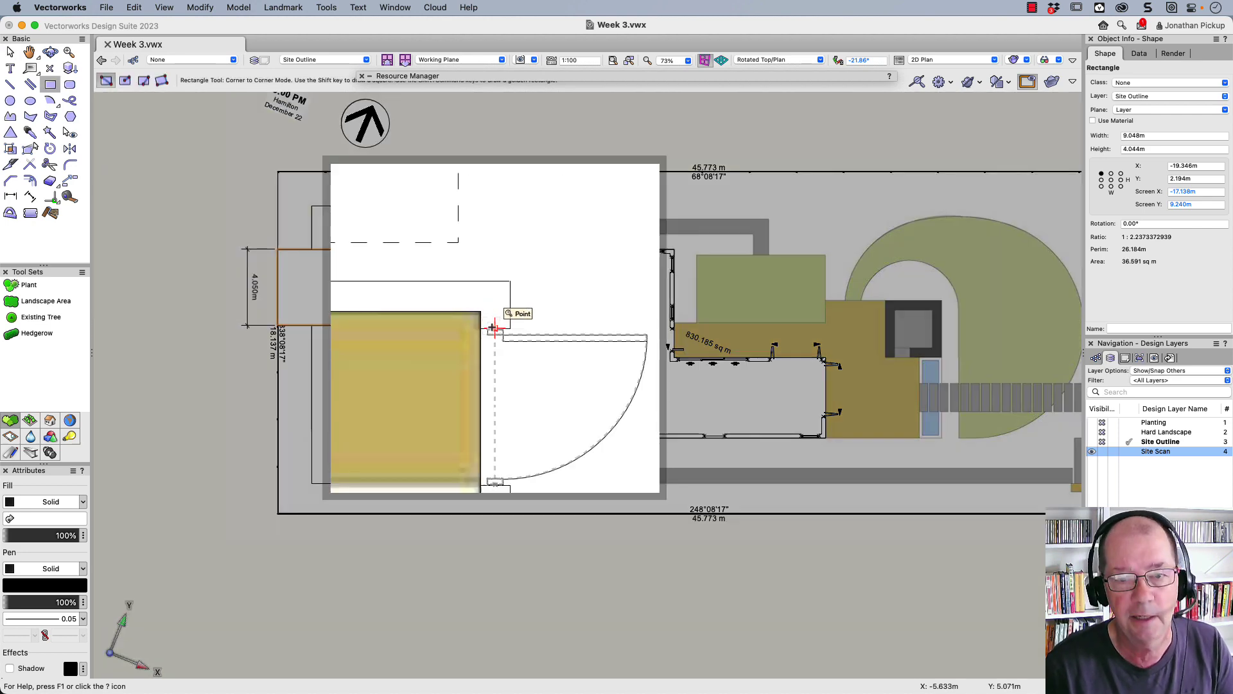
left_click(494, 327)
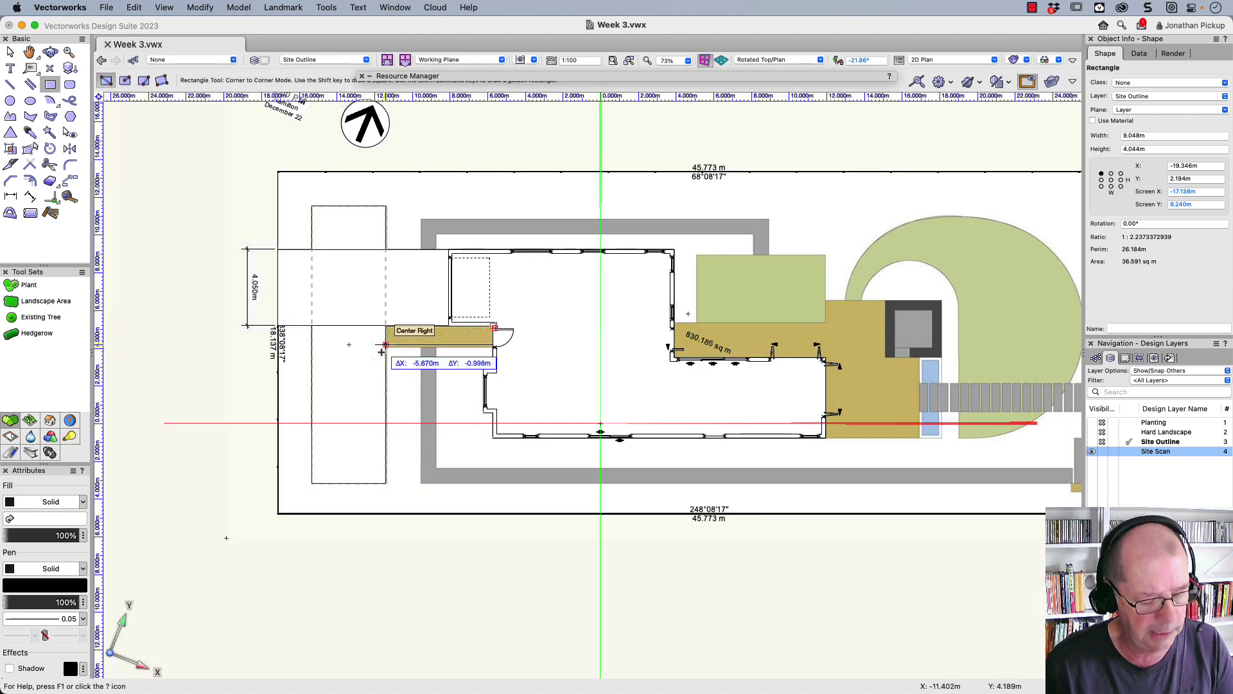
key("z")
left_click(385, 347)
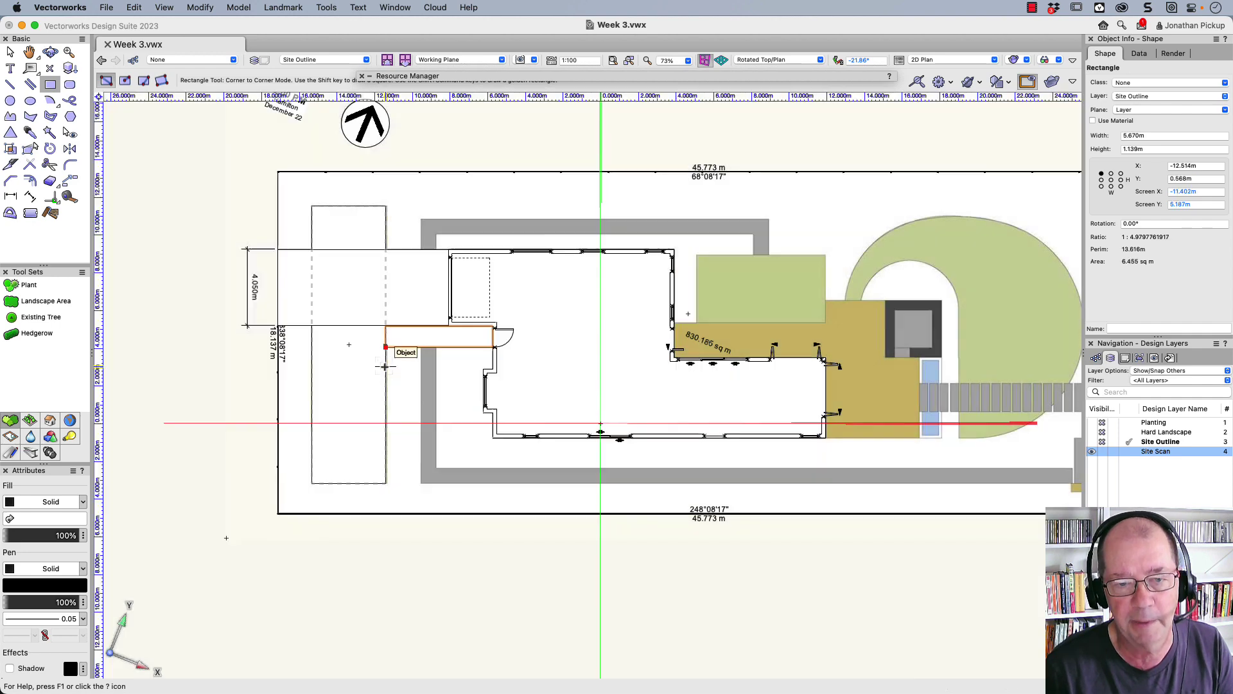
Step: Trace the vertical grey path below the entrance path with a rectangle 0.8 m wide and about 7.2 m high
key("z")
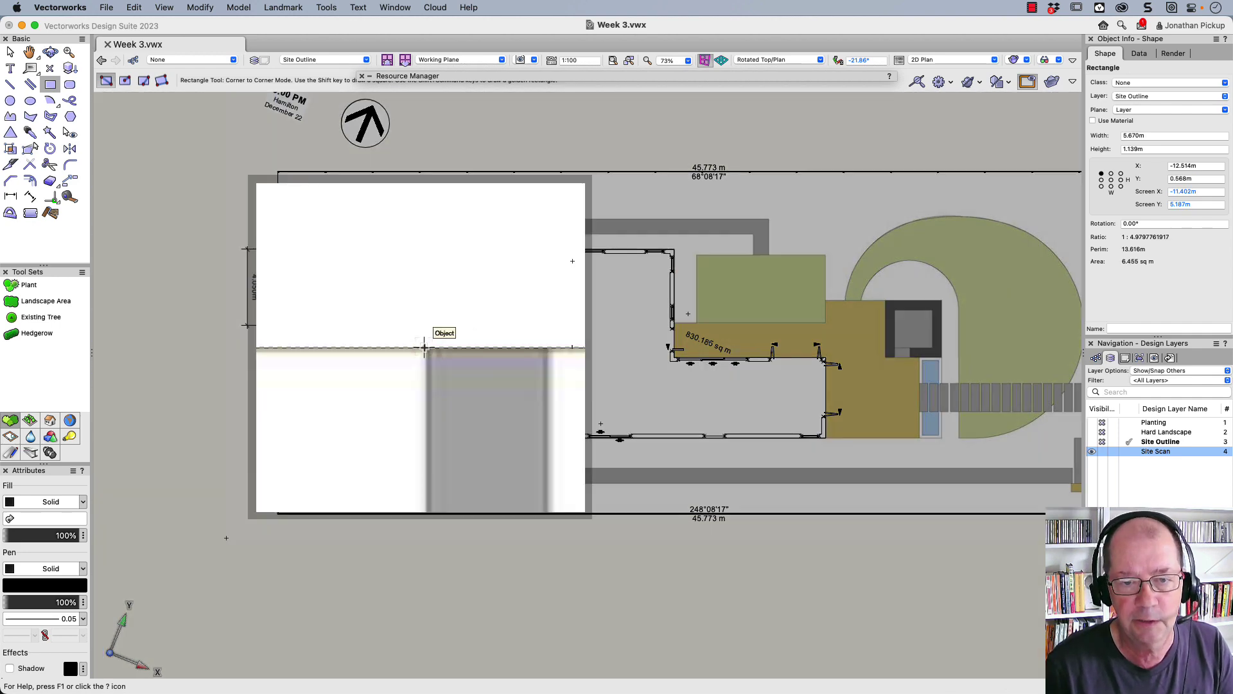
left_click(426, 347)
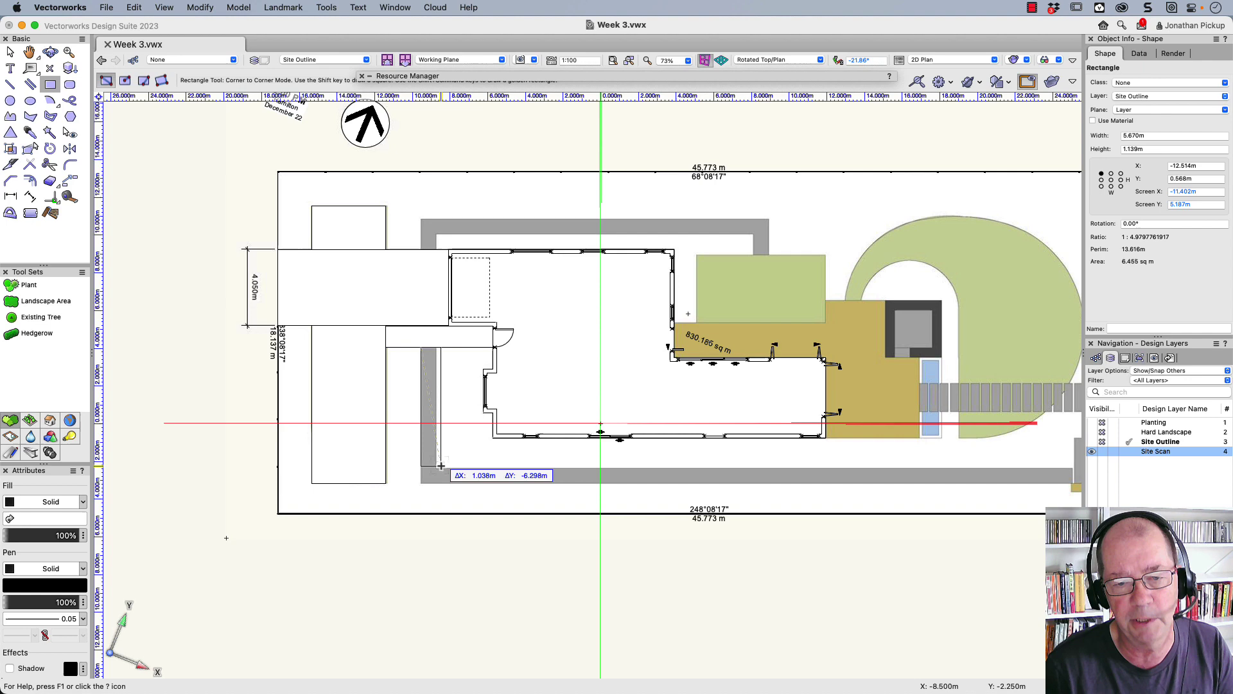
key("z")
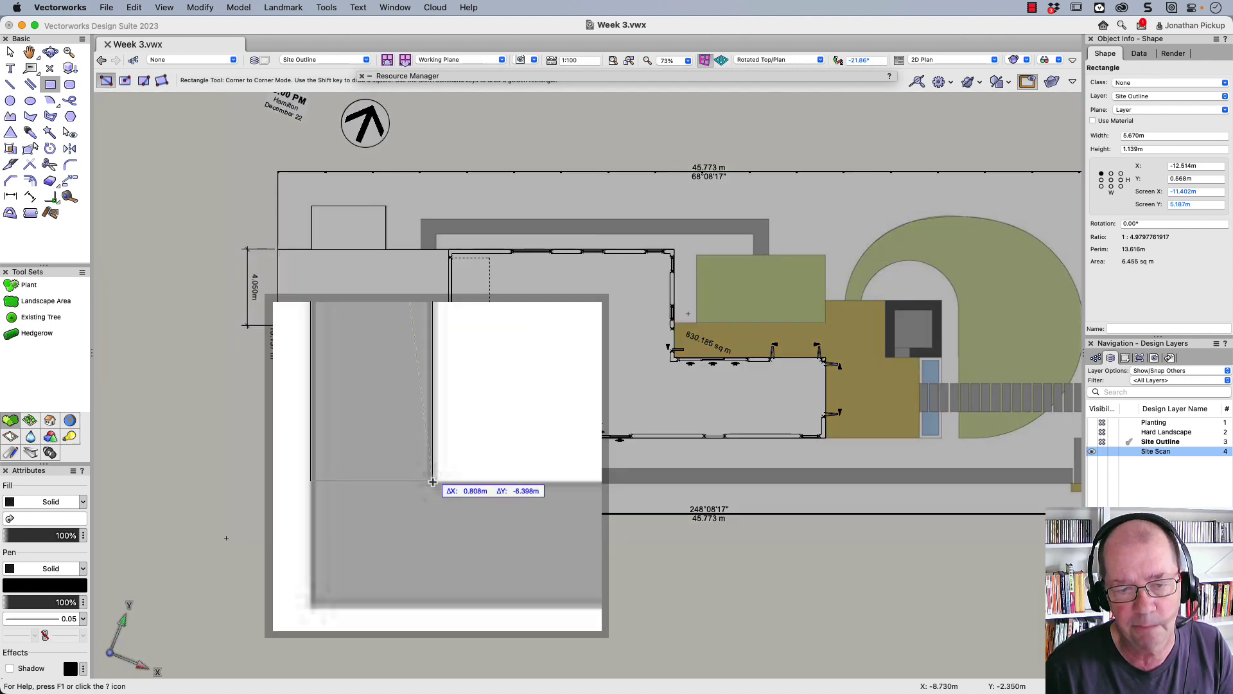
key("Tab")
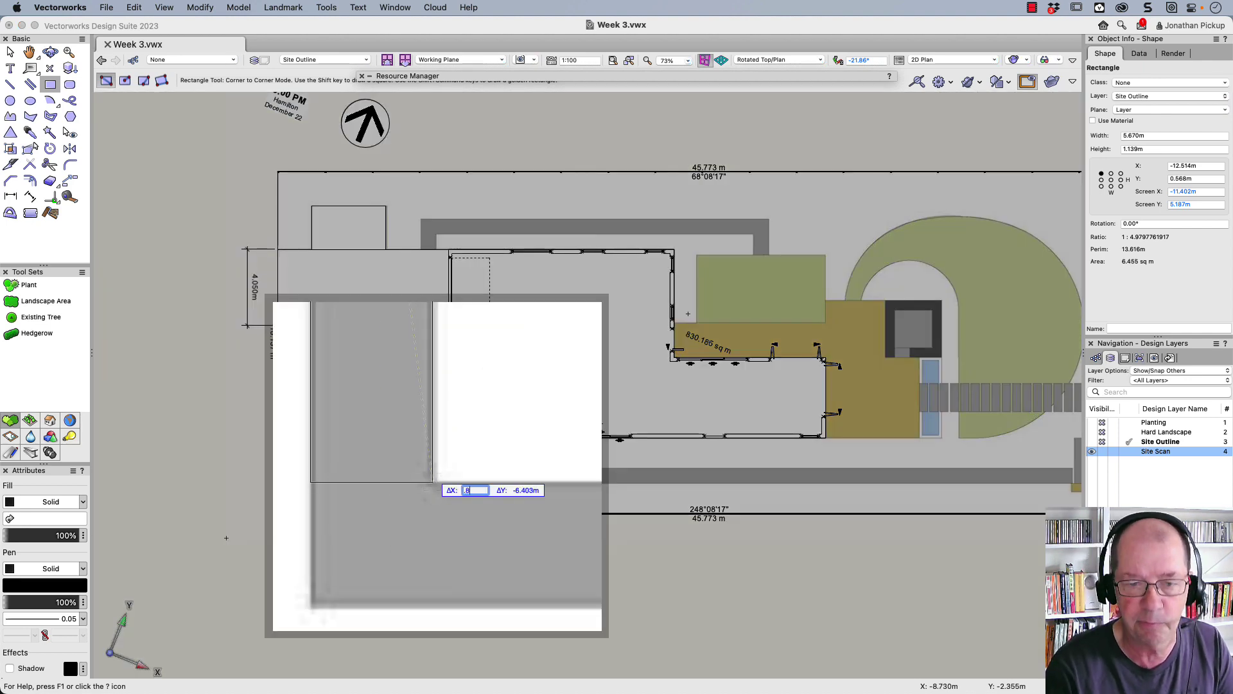
type(".8")
key("Tab")
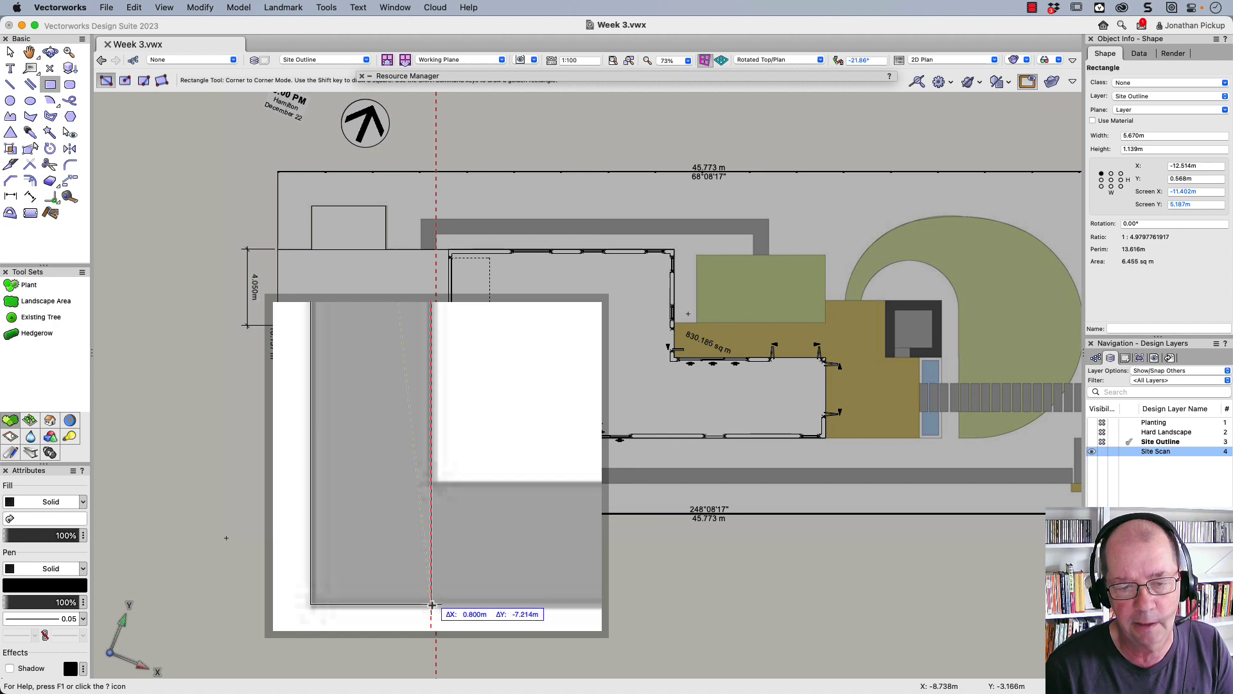
left_click(432, 604)
Step: Trace the long grey path below the house with a 0.8 m high rectangle ending at the stepping slabs
left_click(435, 484)
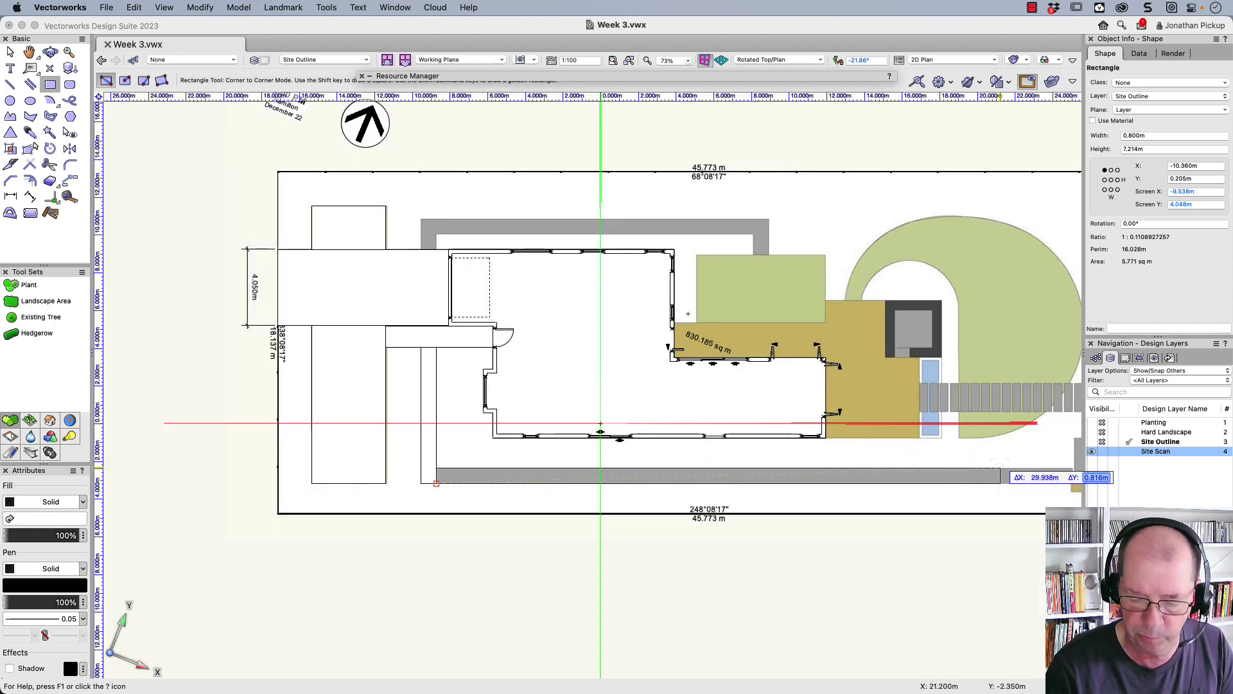
key("Tab")
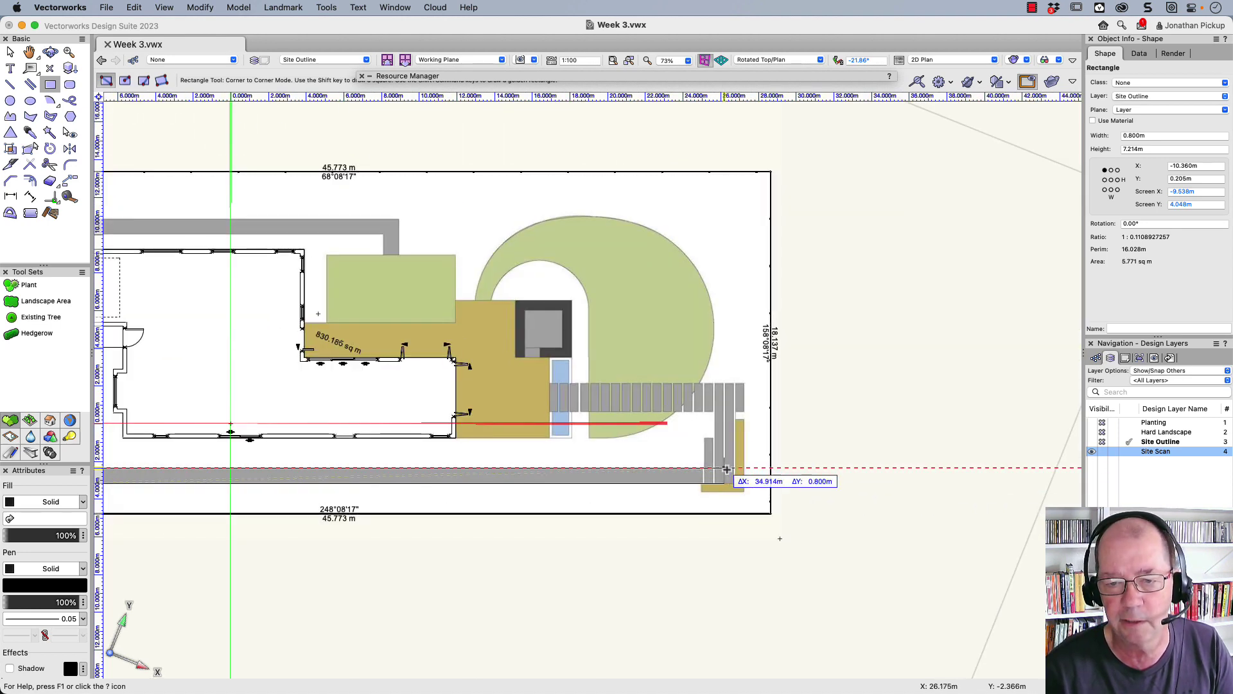
key("z")
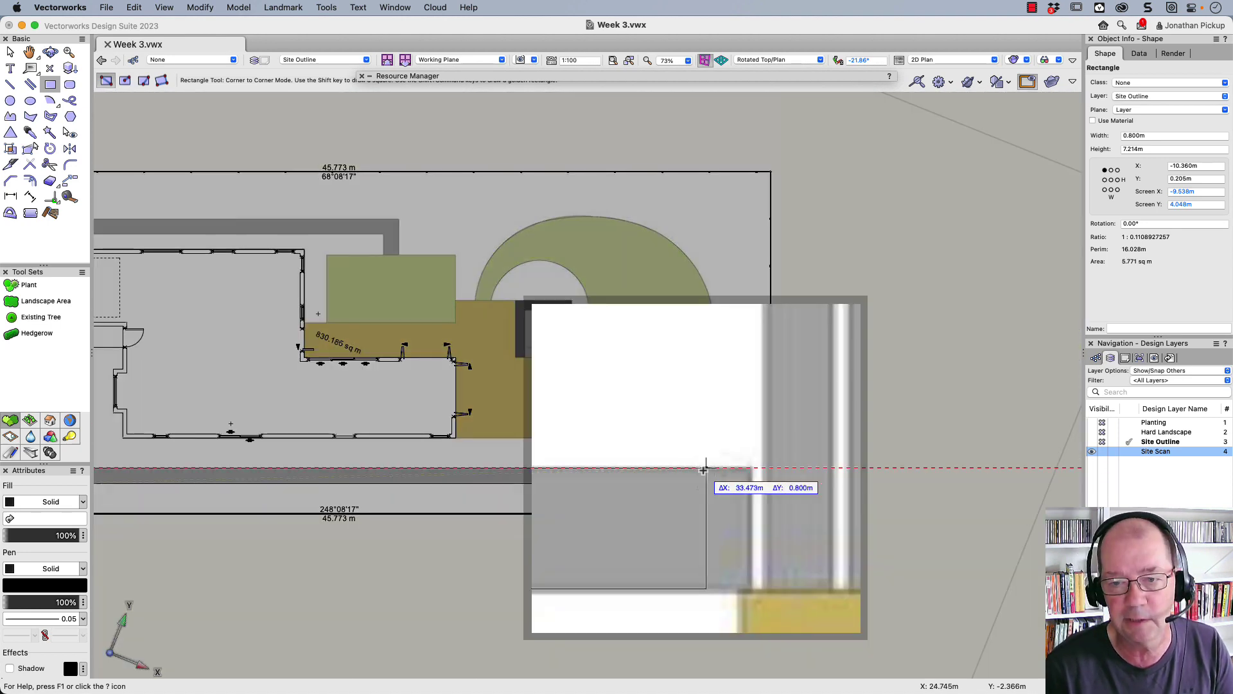
left_click(749, 468)
Step: Trace the short vertical grey path above the driveway with a rectangle 0.8 m wide and about 1.6 m high
scroll(695, 435, "left", 5)
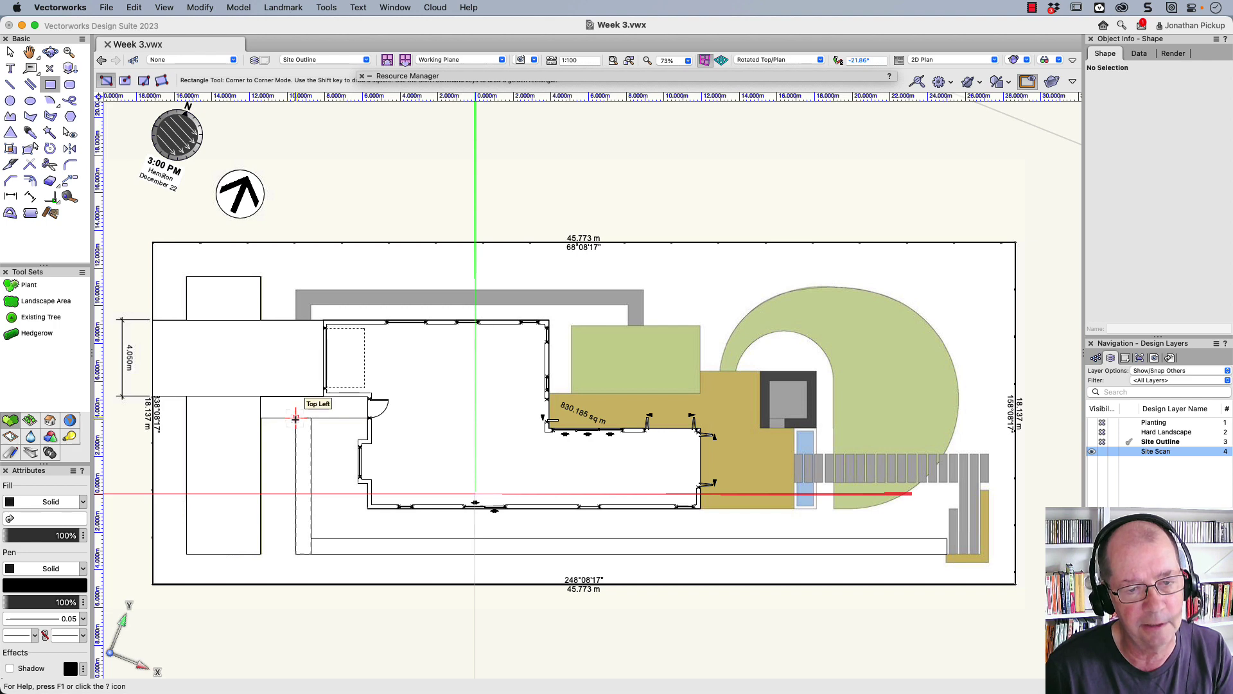
left_click(296, 320)
key("Tab")
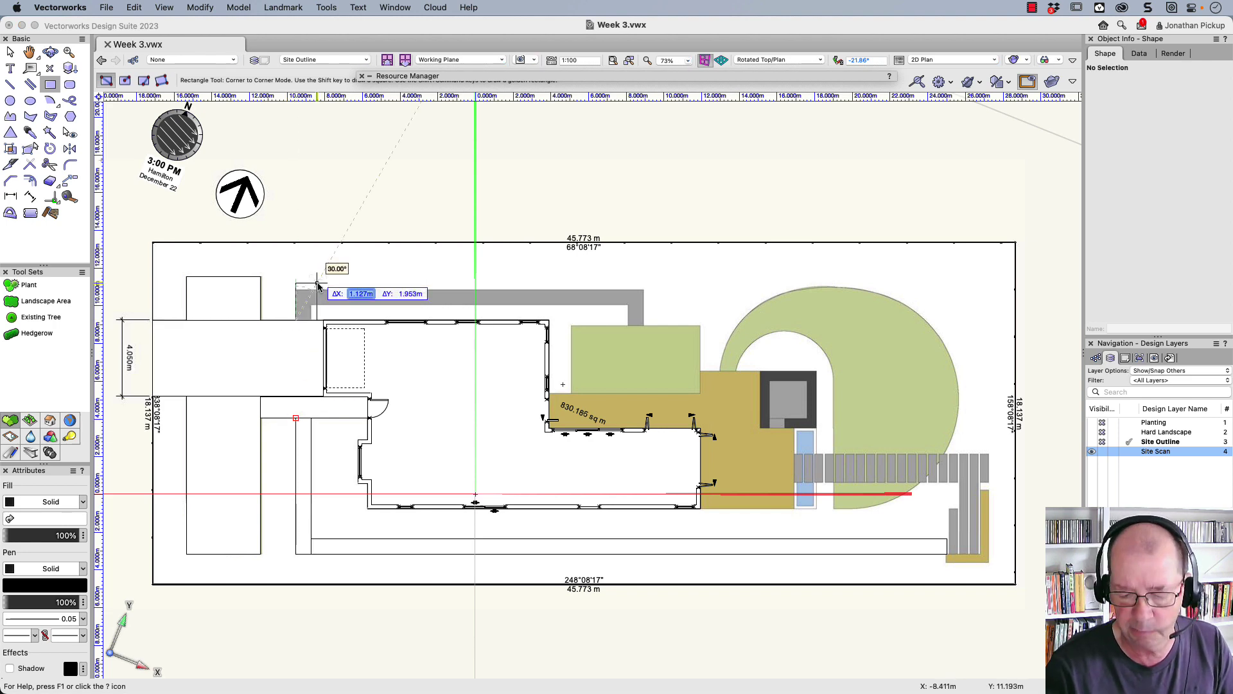
type(".8")
key("Return")
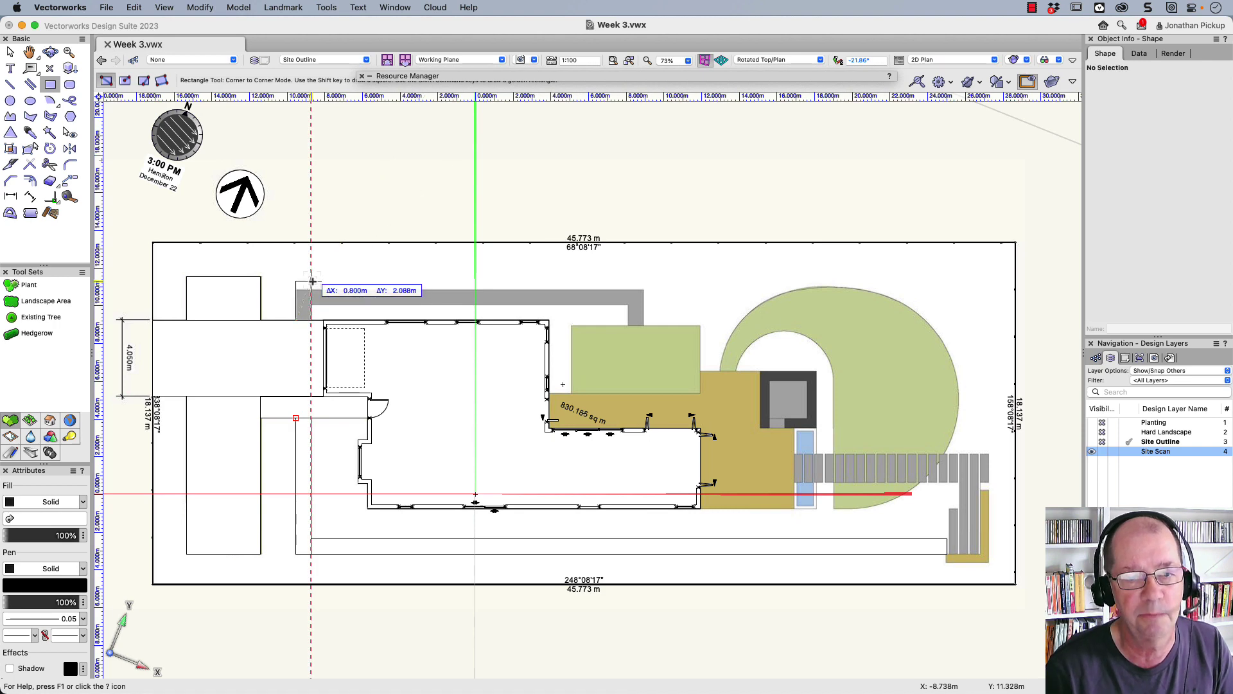
key("z")
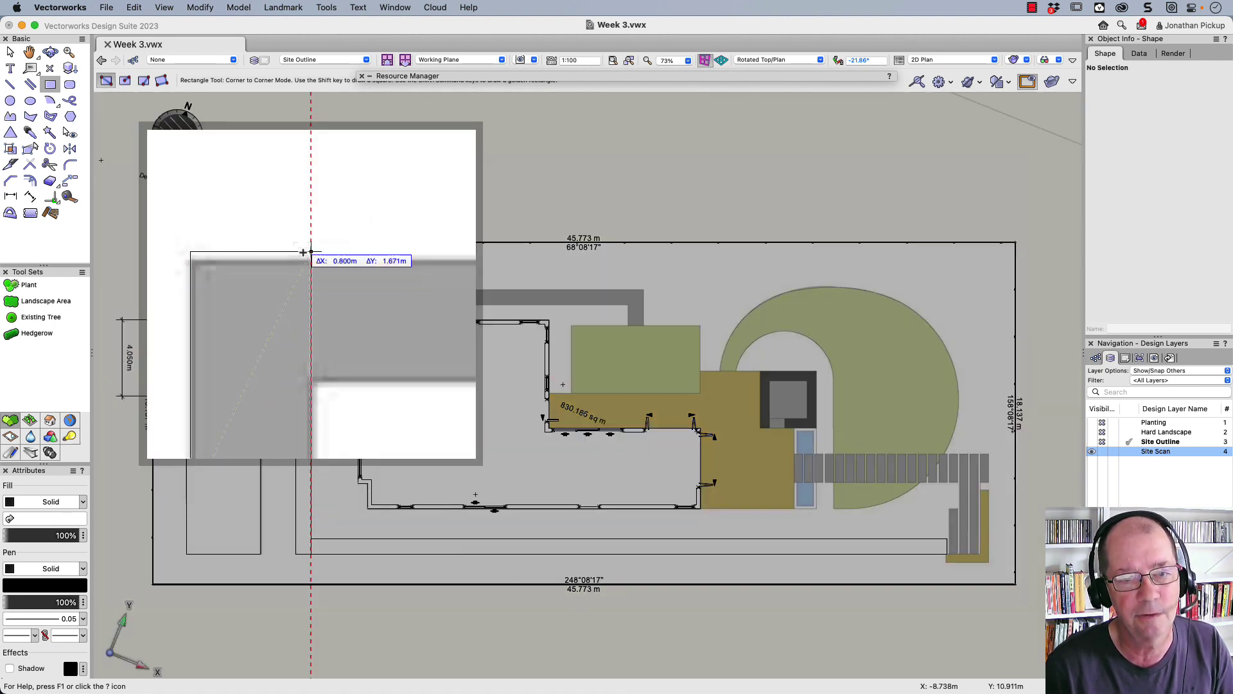
left_click(312, 260)
Step: Trace the long grey path above the house with a rectangle 0.8 m high and about 17.6 m wide
left_click(310, 288)
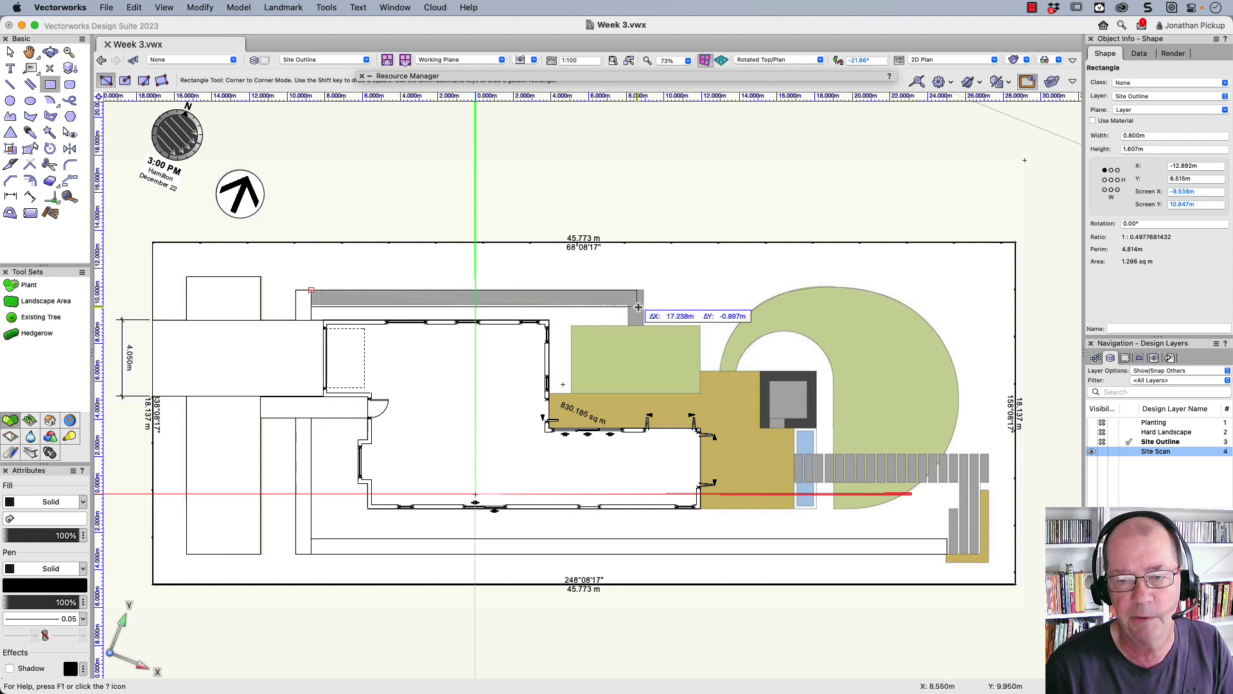
key("Tab")
type("-")
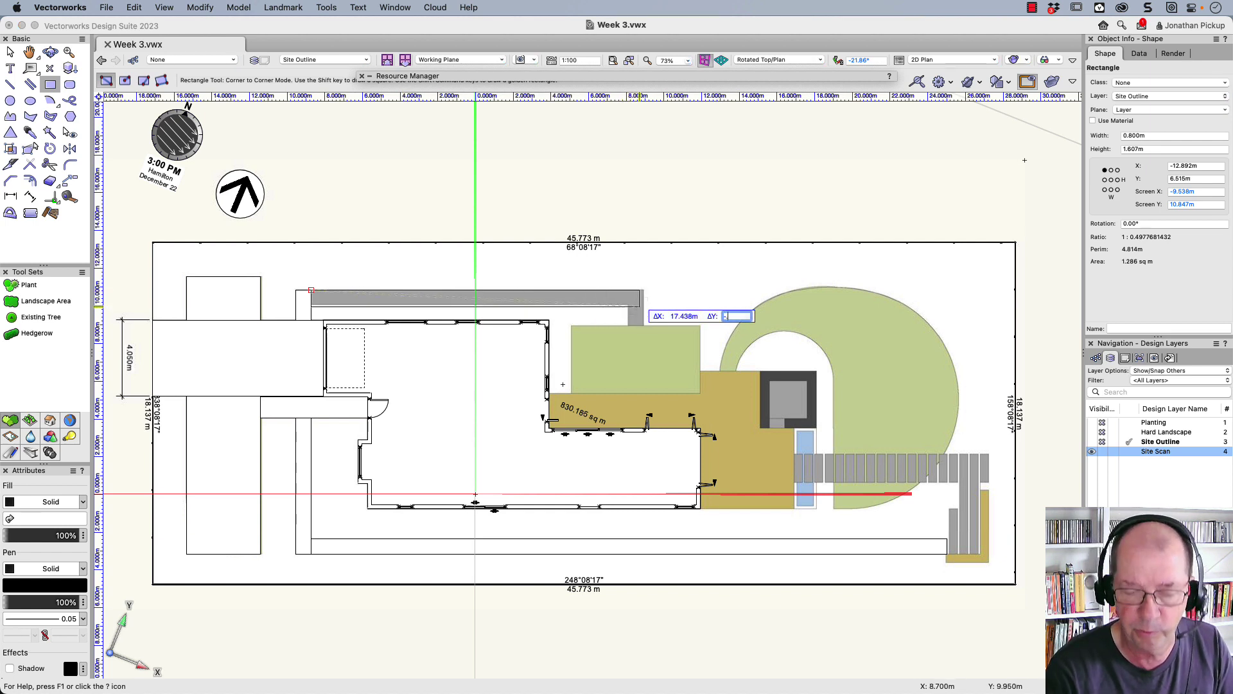
type("0.8")
key("Tab")
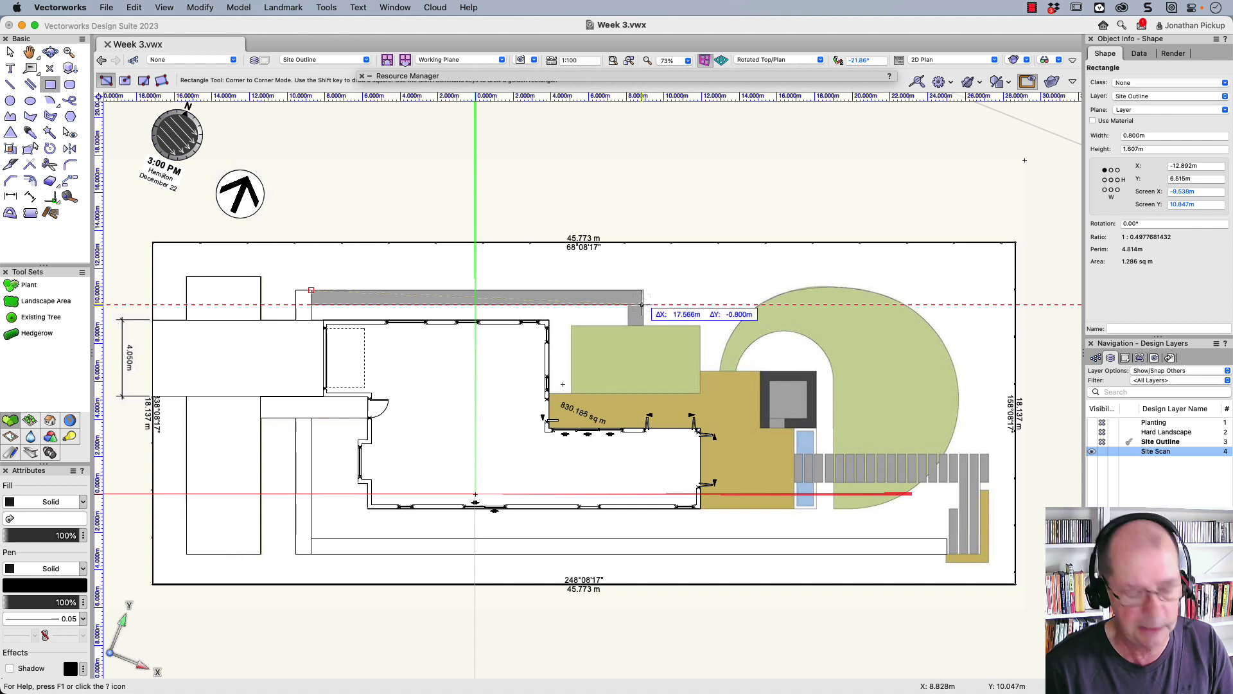
key("z")
left_click(643, 304)
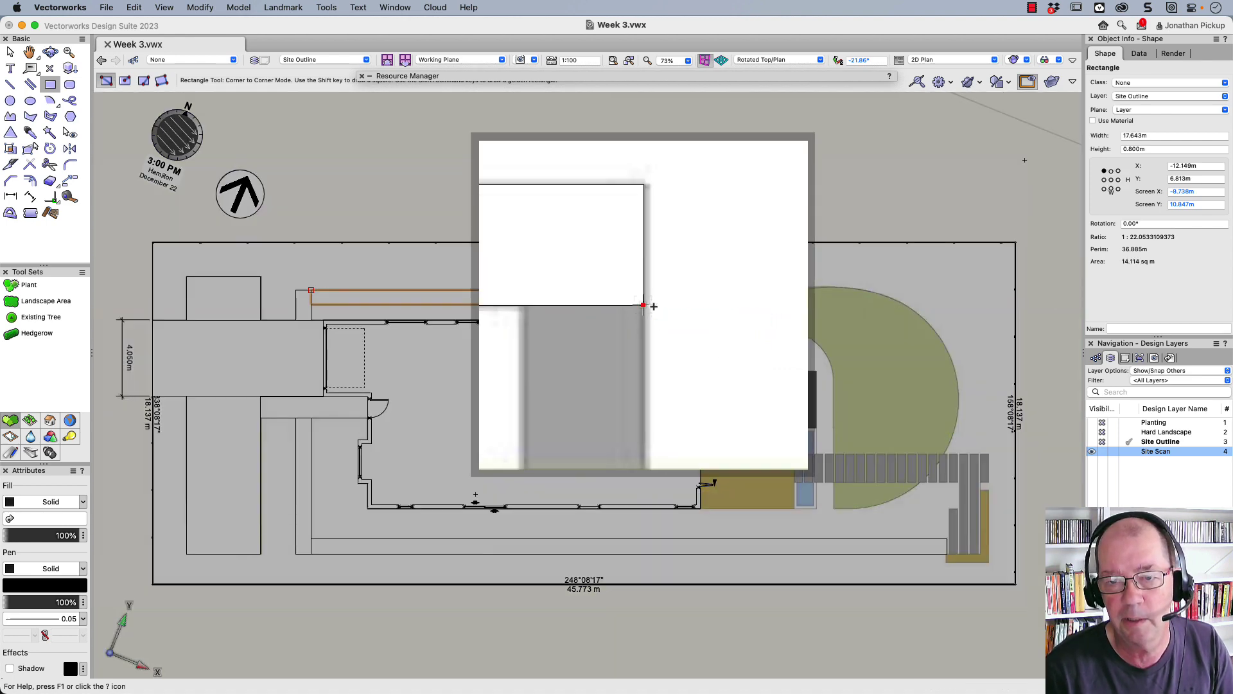
Step: Trace the short vertical grey path down to the green rectangular area with a rectangle 0.8 m wide and about 1.1 m high
left_click(643, 305)
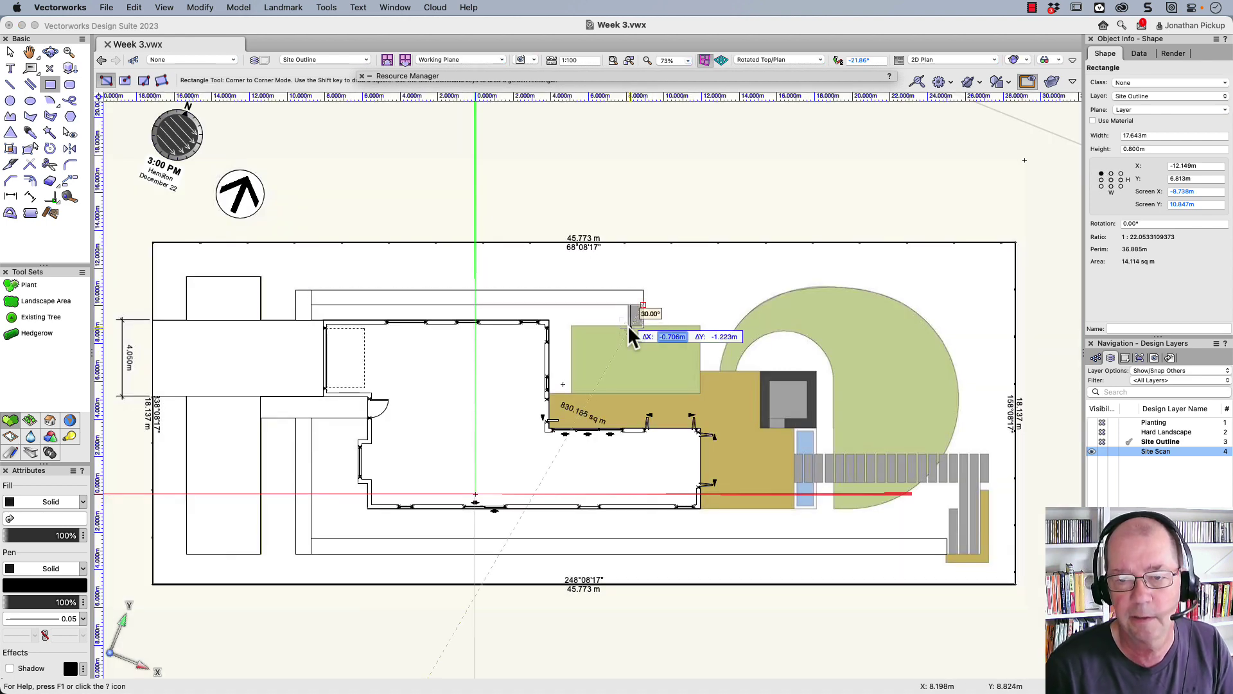
type("-0.8")
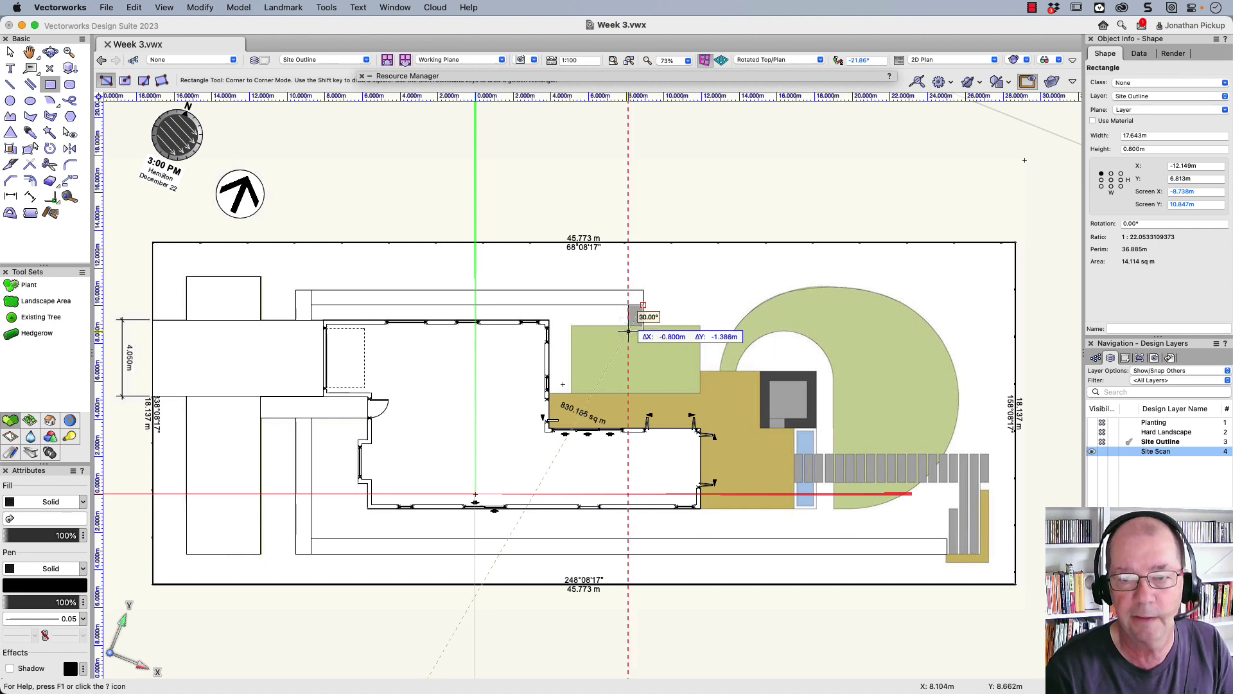
key("Return")
scroll(629, 331, "up", 1)
key("z")
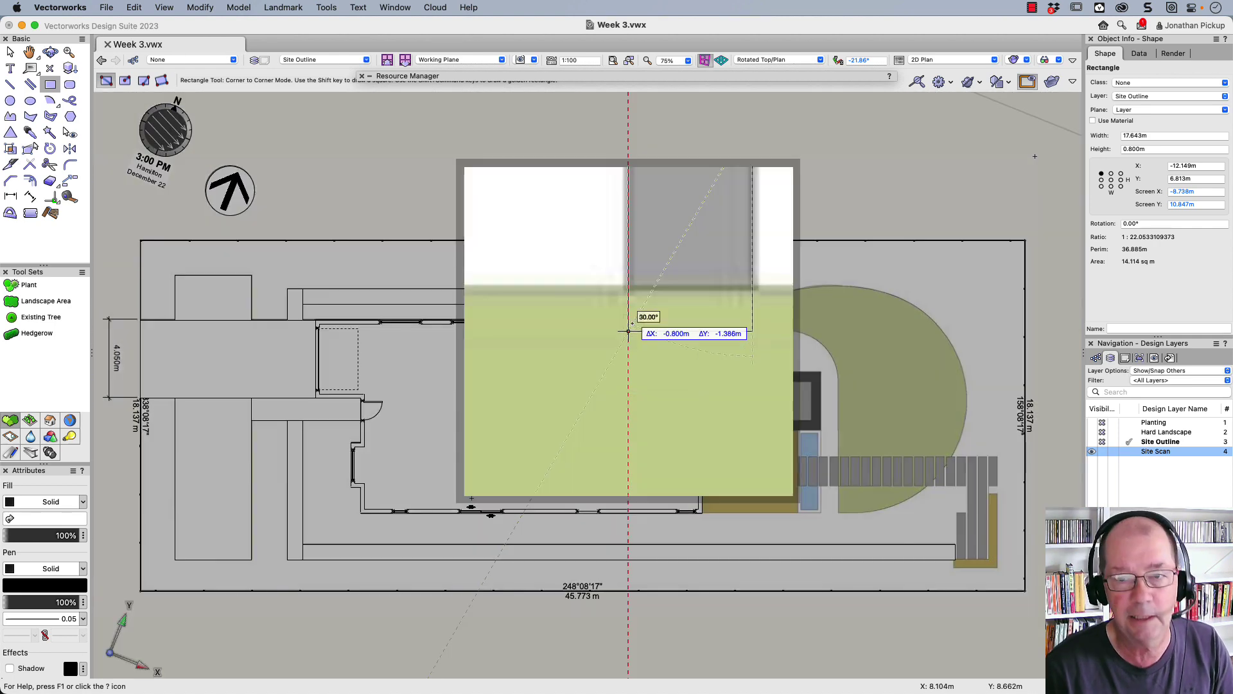
left_click(627, 287)
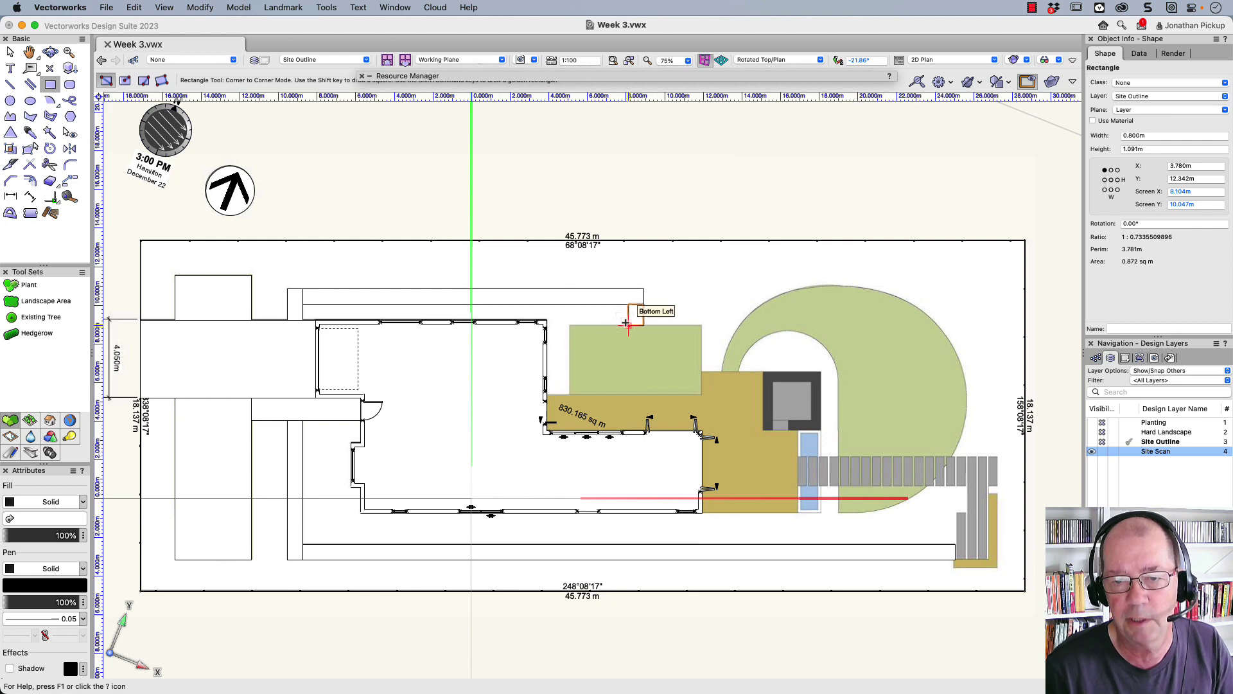
Step: Trace the green rectangular area beside the house with a rectangle about 6.9 m by 3.6 m
left_click(571, 328)
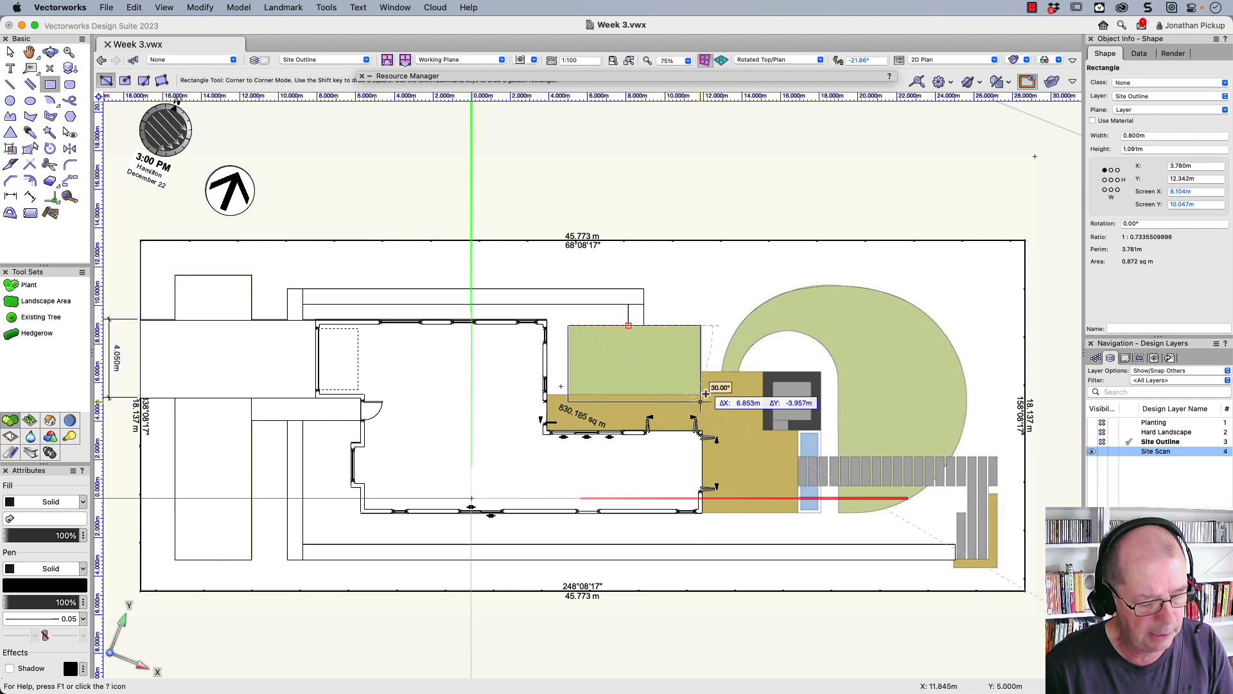
key("z")
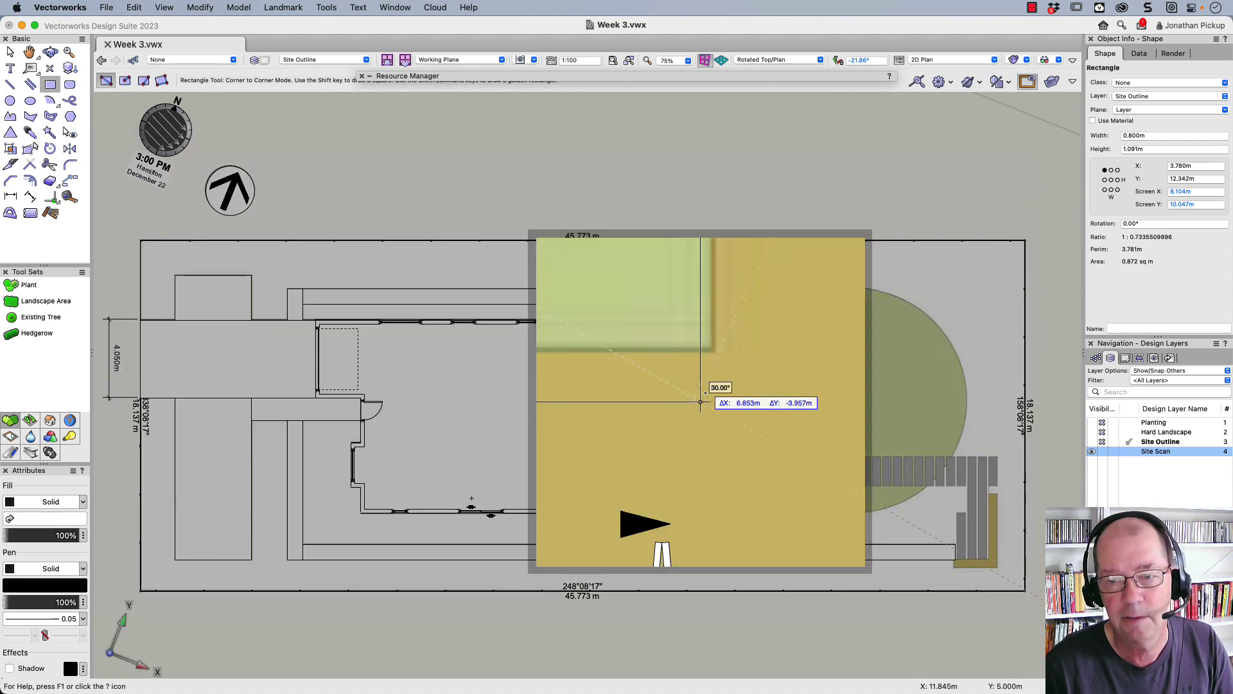
left_click(712, 348)
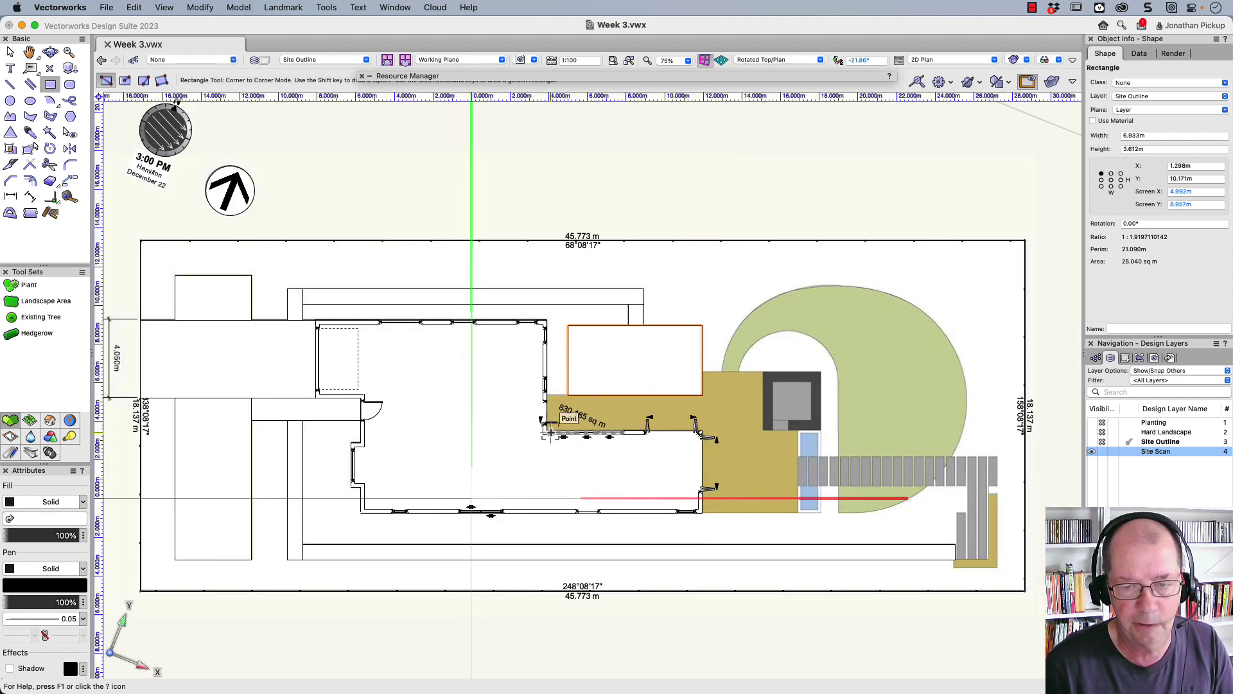
Step: Trace the tan strip between the green rectangular area and the house wall with a rectangle about 8.0 m by 1.8 m
key("z")
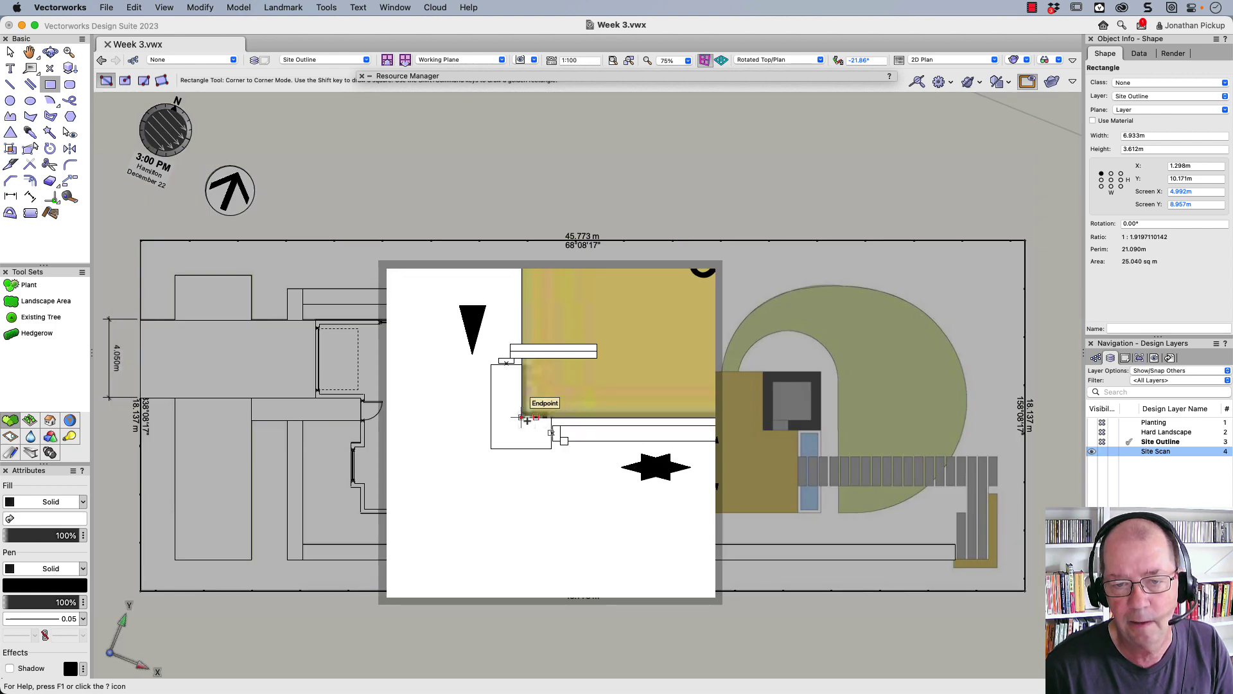
left_click(527, 420)
left_click(705, 396)
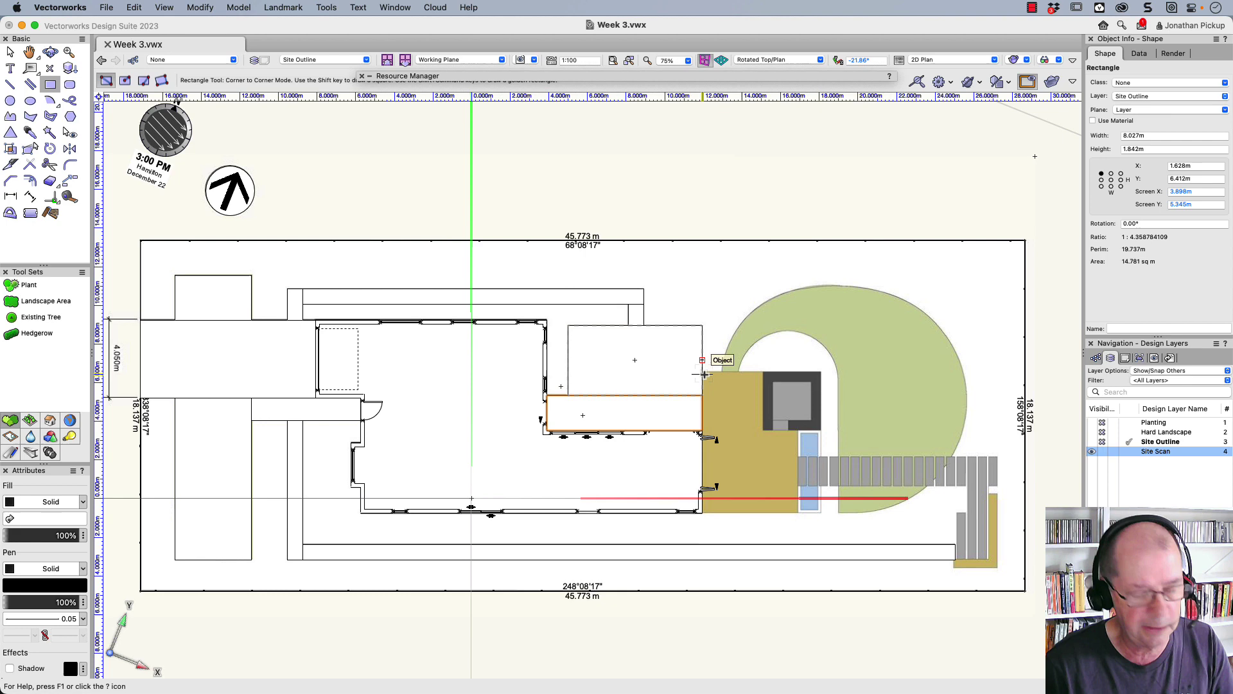
Step: Trace the tan paving at the end of the house with a rectangle about 5.0 m wide and 7.3 m high
key("z")
left_click(704, 361)
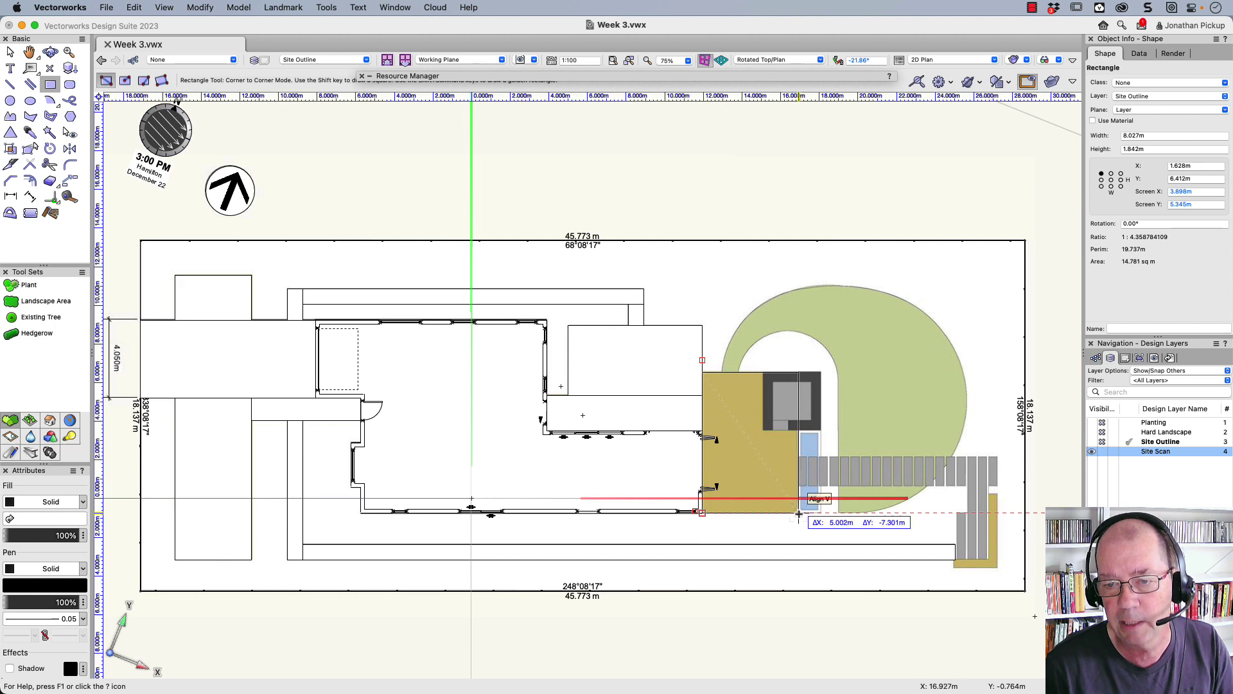
left_click(798, 513)
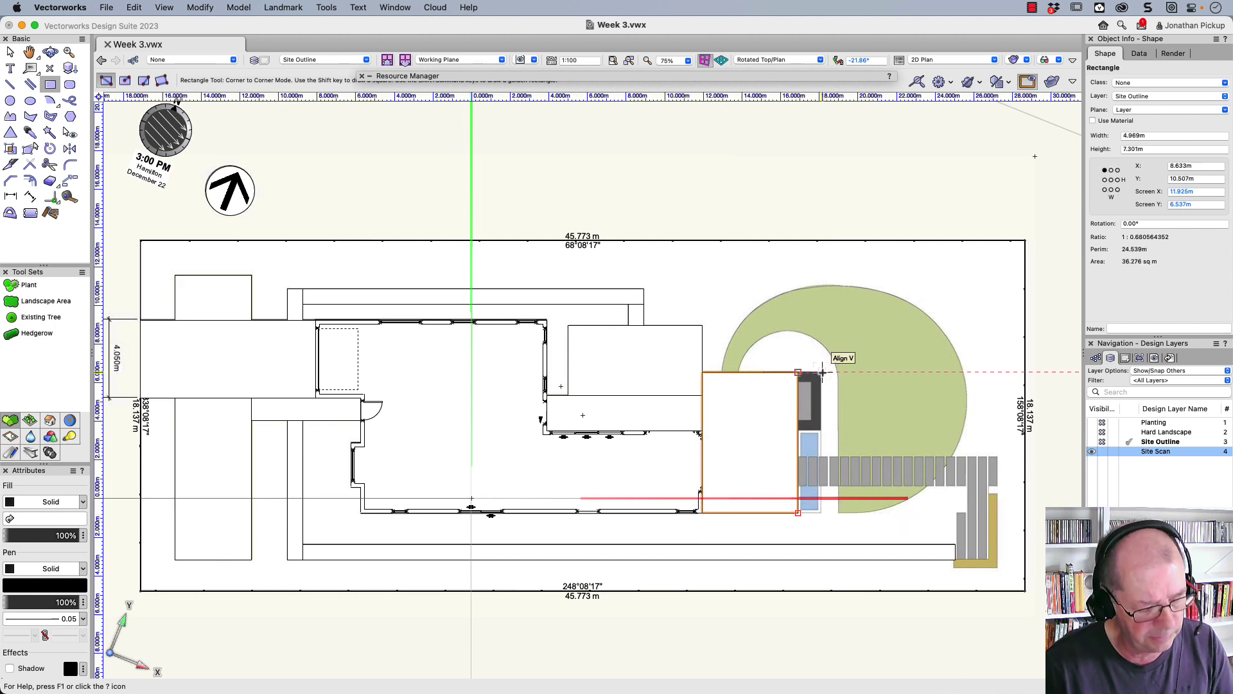
Step: Trace the dark grey square at the paving's corner with a rectangle about 3.0 m by 3.0 m
key("z")
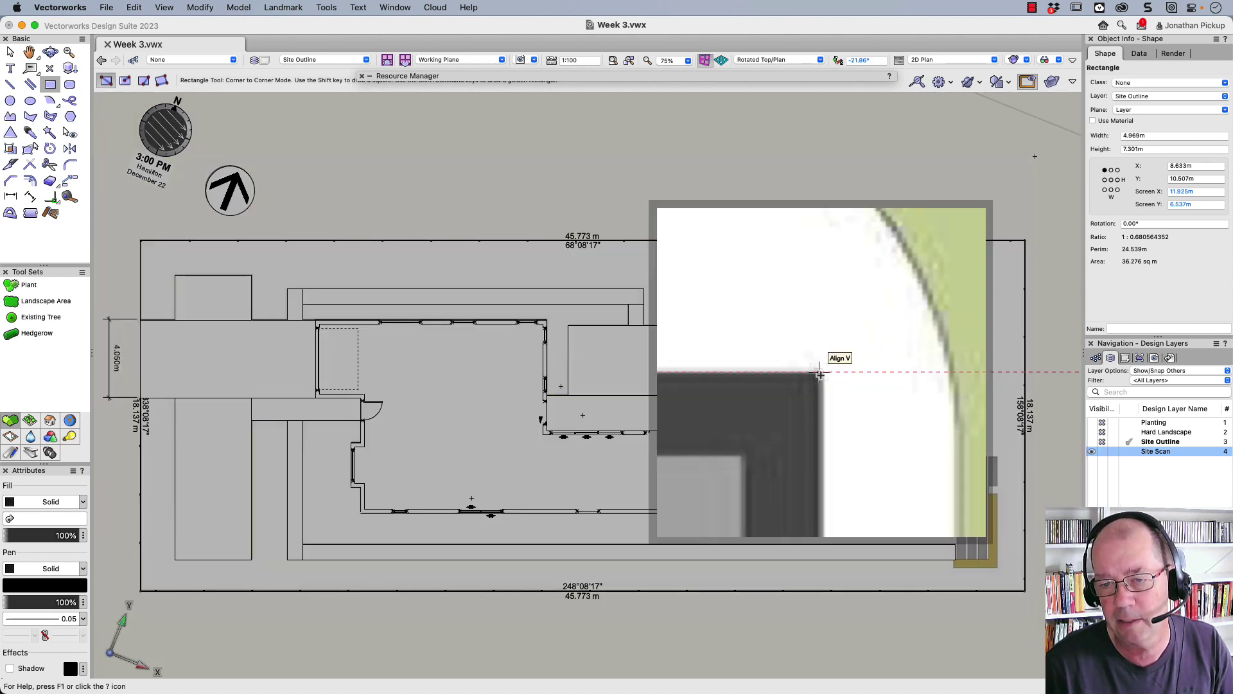
left_click(820, 374)
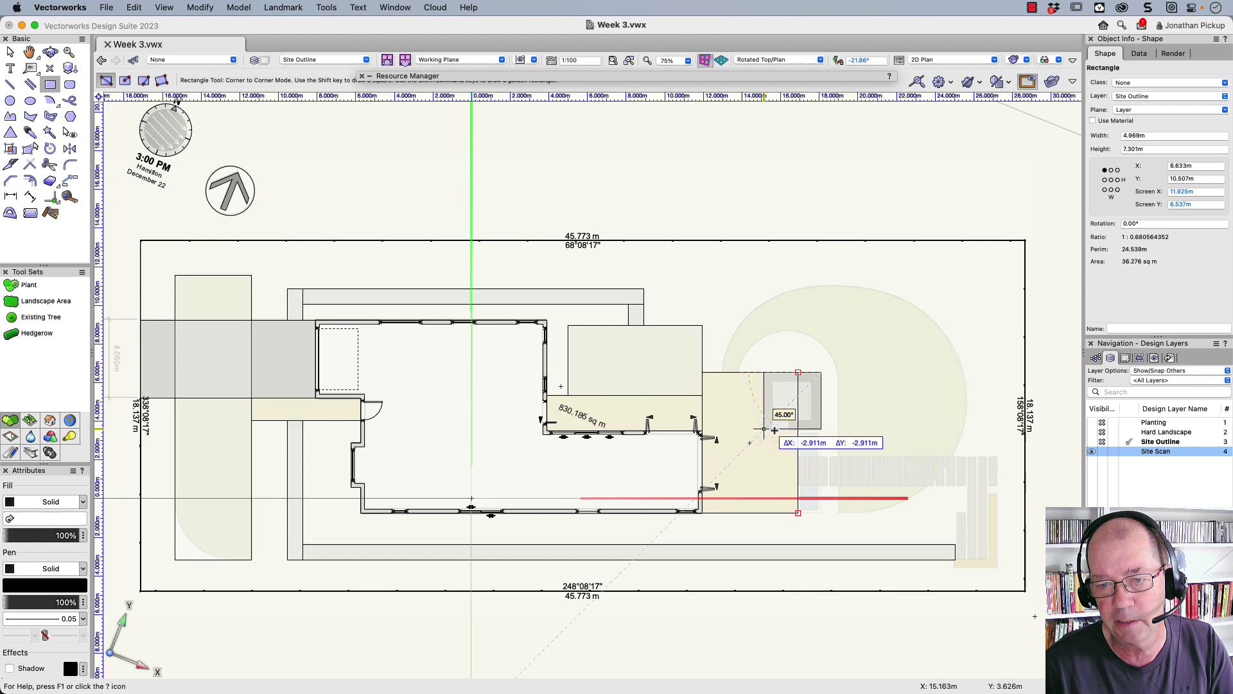
left_click(763, 430)
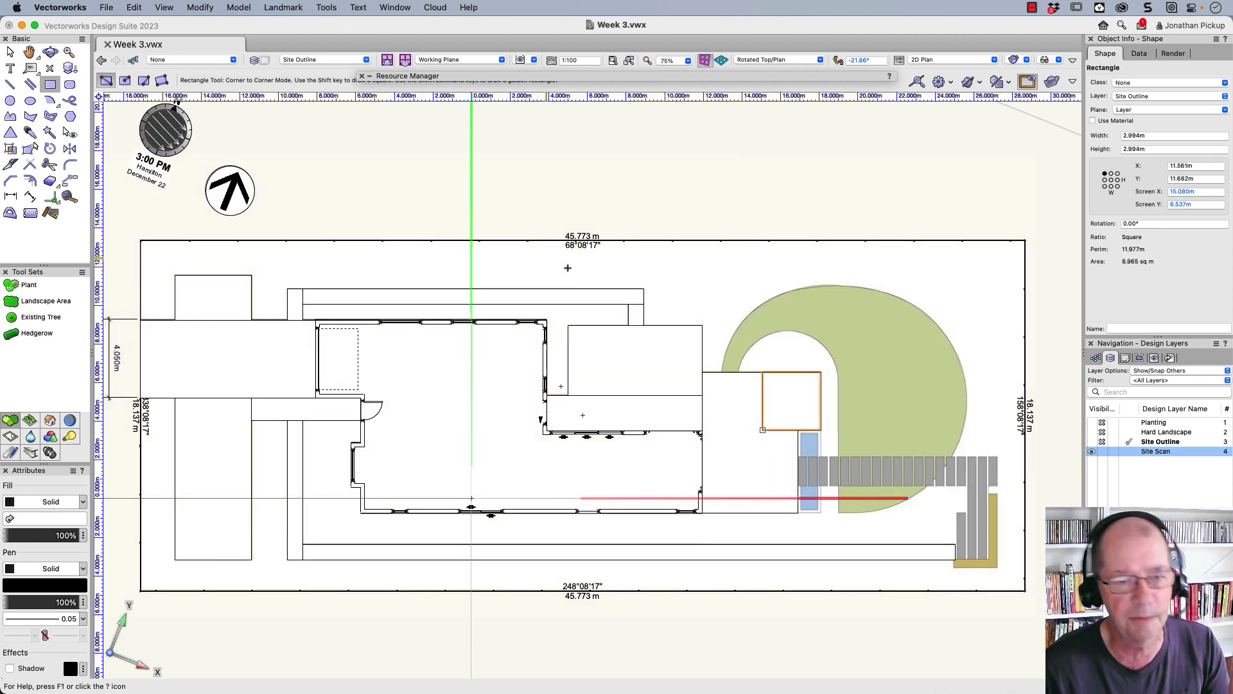
Step: Clip the driveway rectangle out of the tall bed rectangle with Clip Surface and check the separate upper and lower pieces
left_click(10, 52)
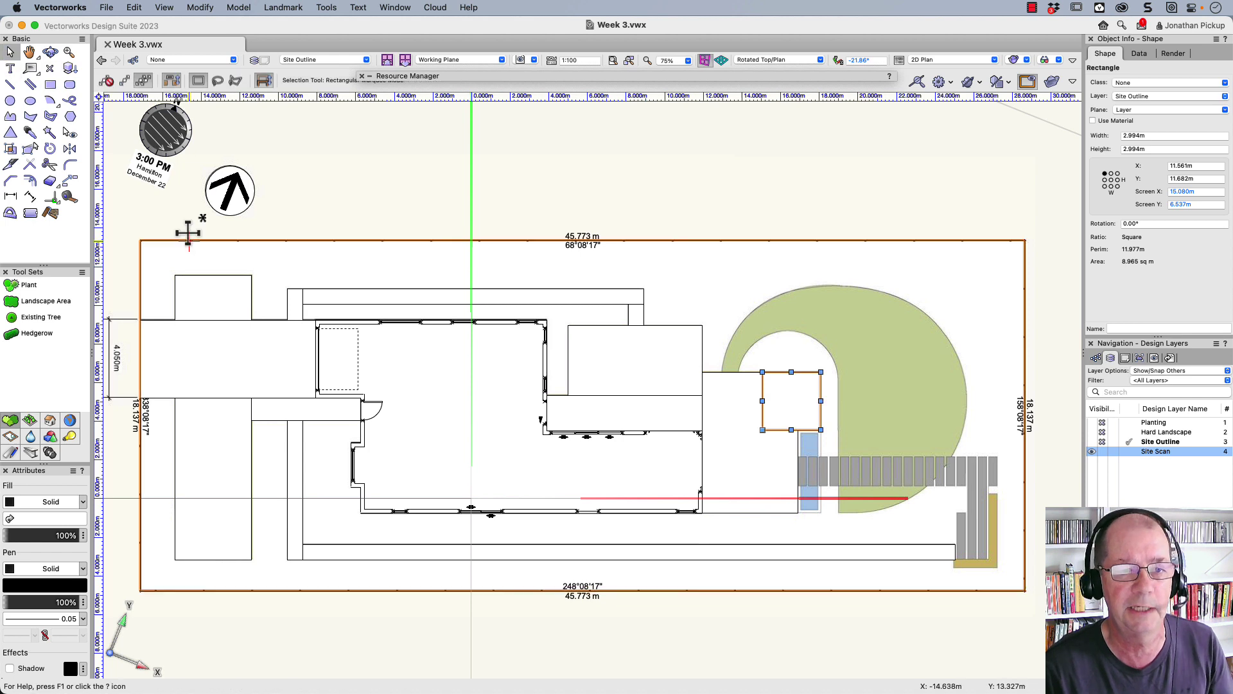
left_click(227, 306)
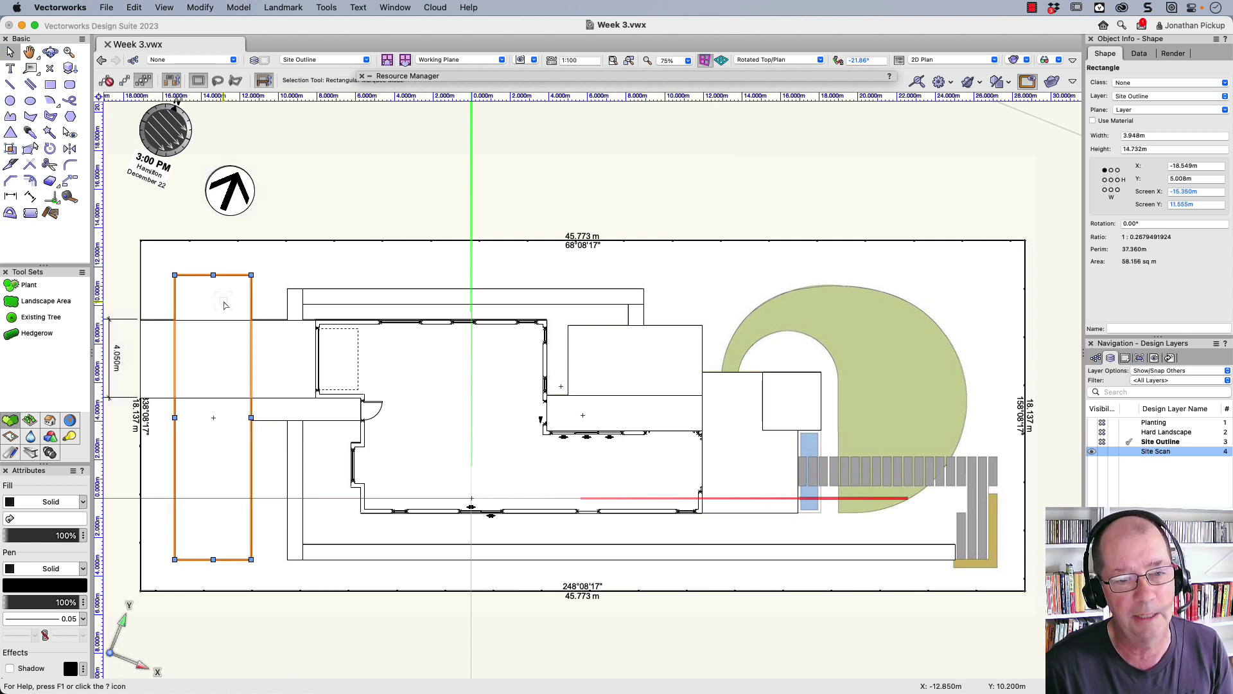
left_click(283, 351)
left_click(225, 315)
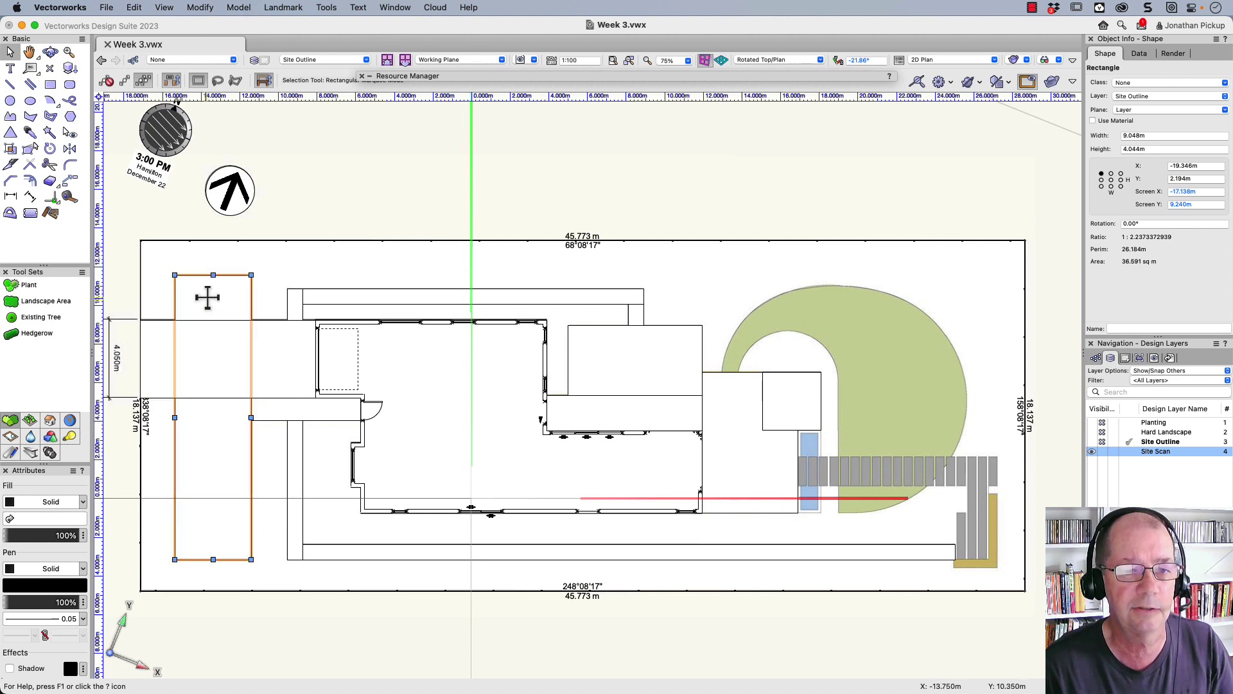
left_click(267, 342, "shift")
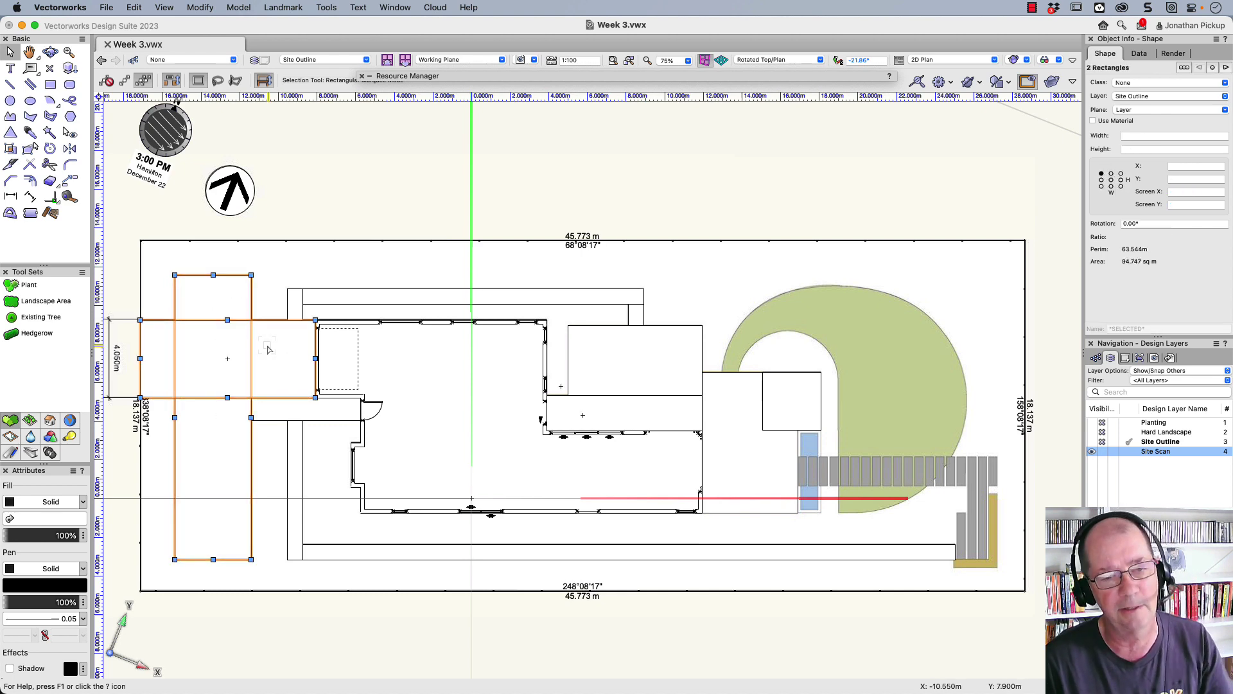
right_click(268, 348)
left_click(310, 651)
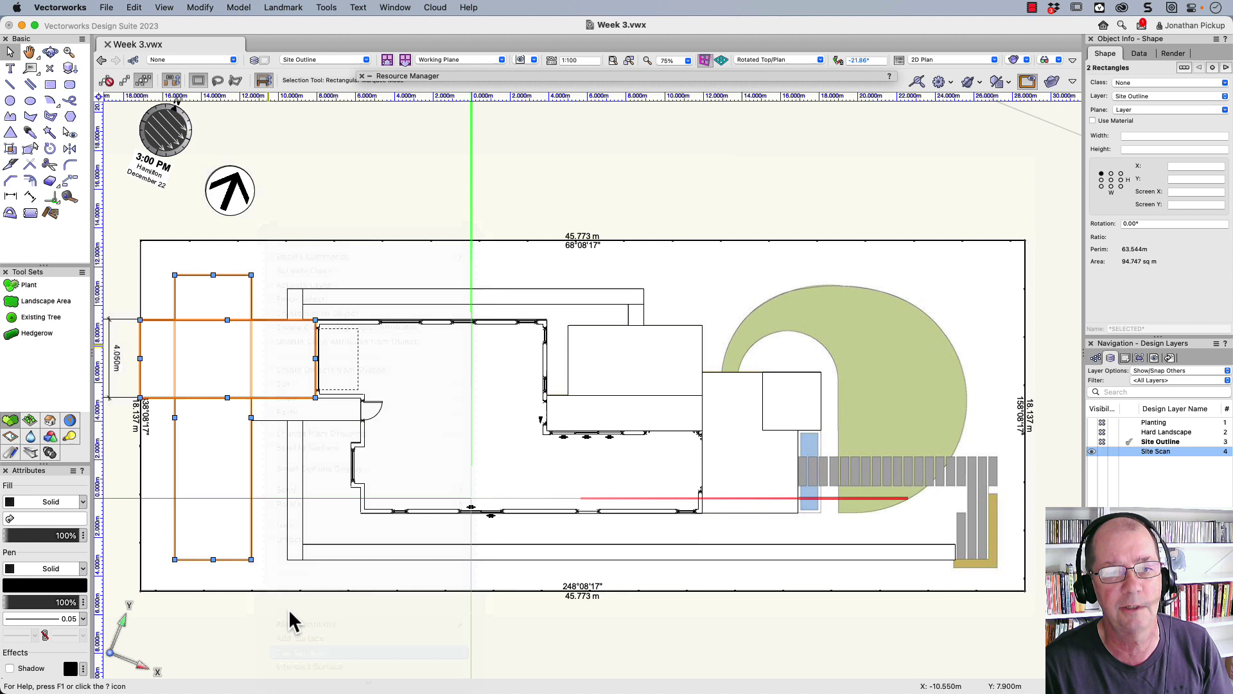
left_click(235, 308)
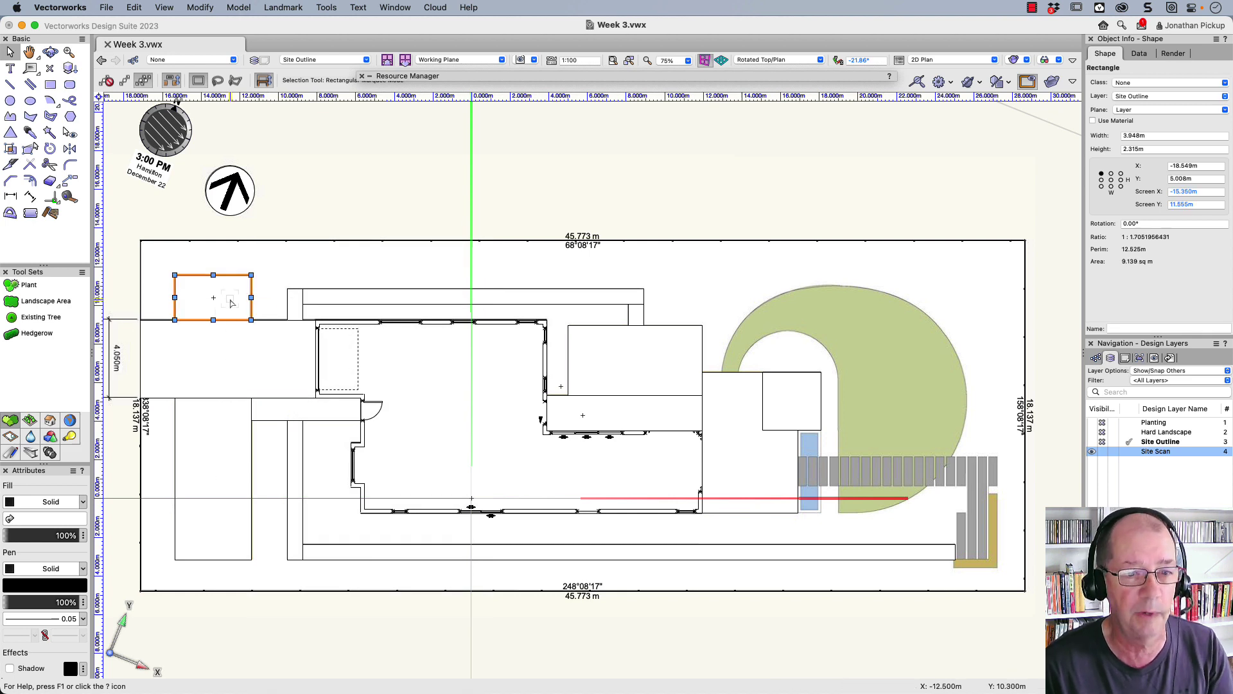
left_click(234, 462)
Step: Merge the three path rectangles above the house into one shape with Add Surface
left_click(294, 301)
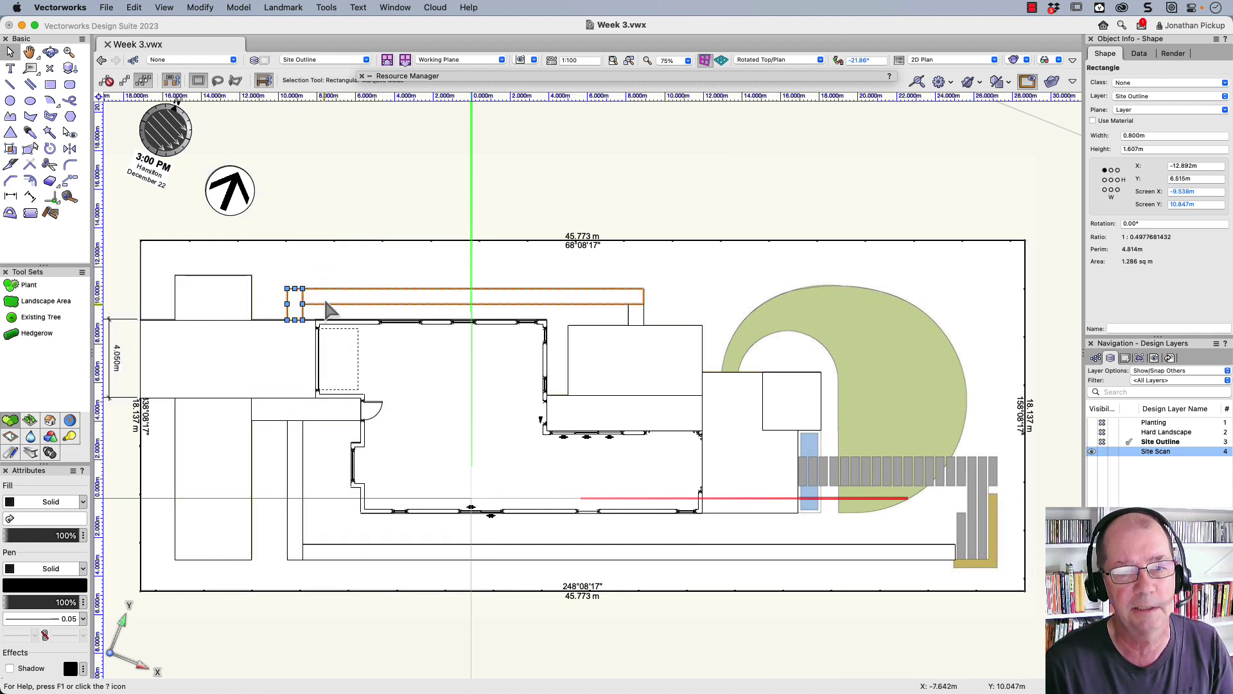
left_click(333, 302, "shift")
left_click(635, 314, "shift")
right_click(635, 313)
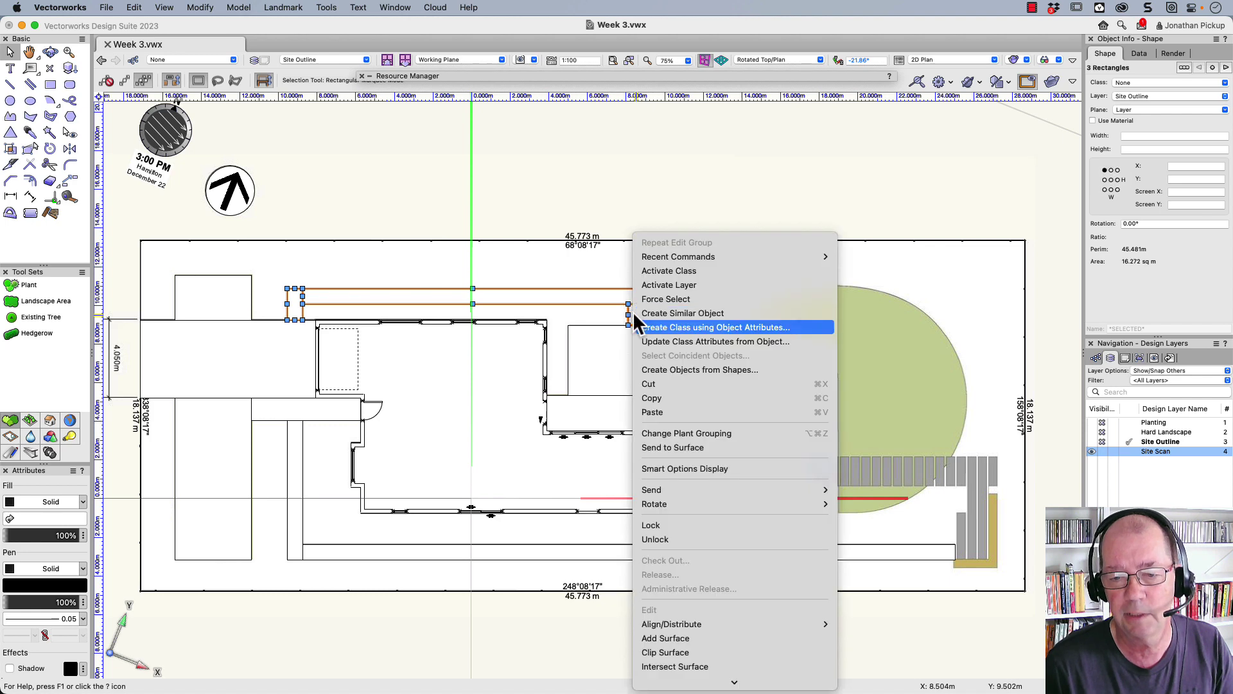
left_click(665, 638)
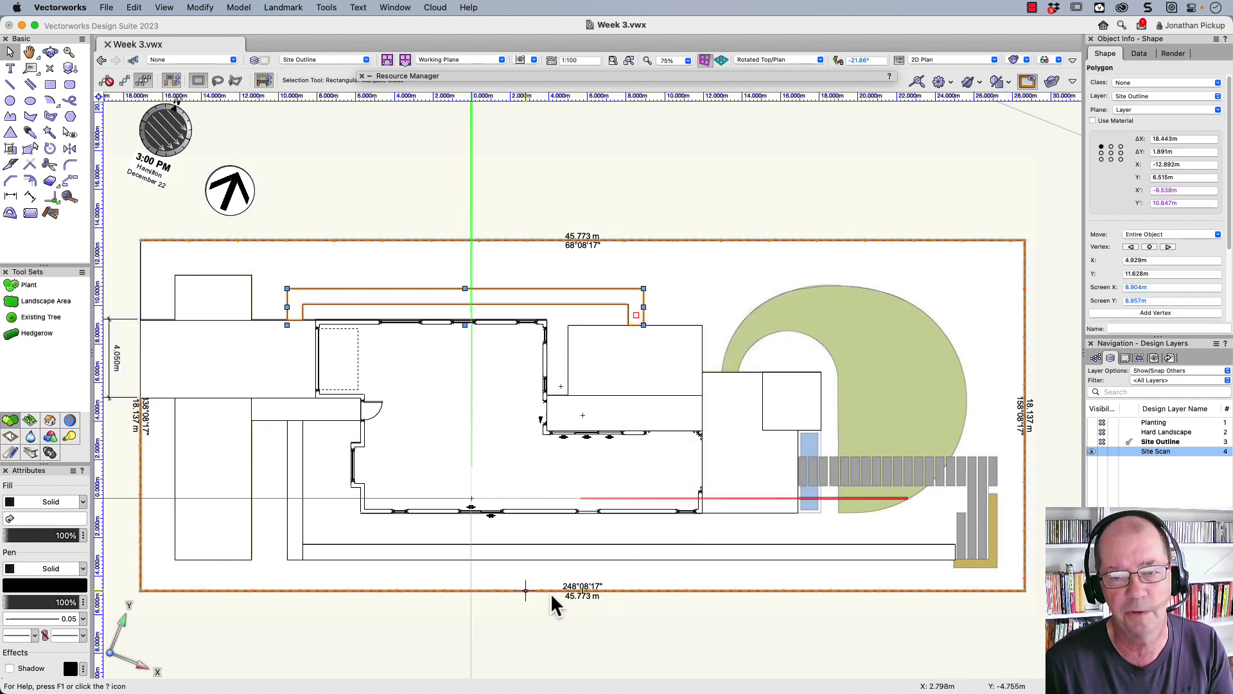
Step: Merge the vertical path and the long path below the house into one shape with Add Surface
left_click(295, 533)
left_click(334, 558, "shift")
right_click(330, 555)
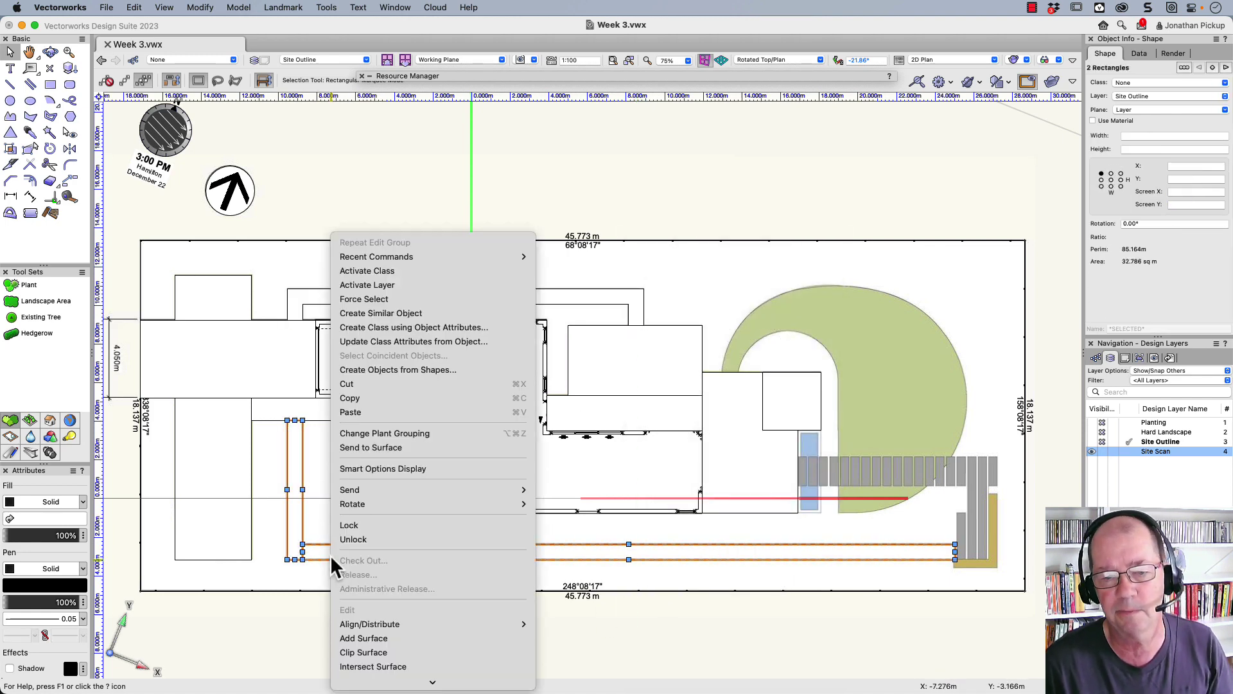
left_click(380, 637)
Step: Merge the two tan paving rectangles beside the house into one shape with Add Surface
left_click(669, 418)
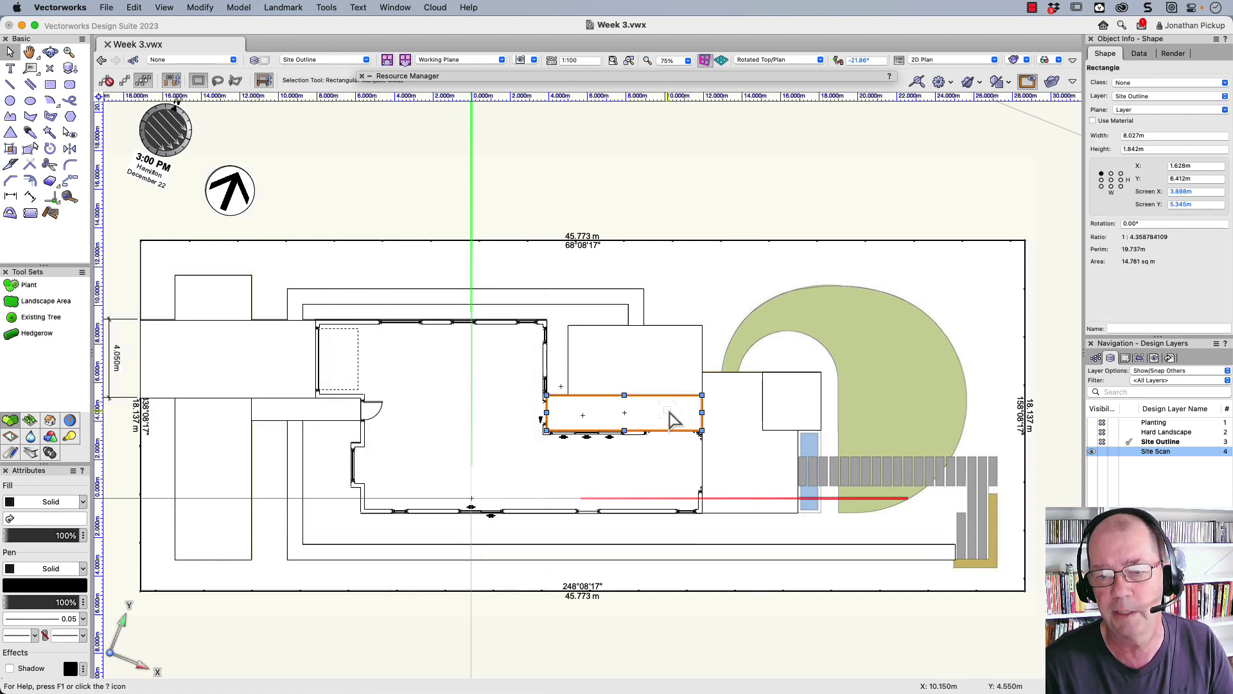
left_click(730, 403, "shift")
right_click(729, 401)
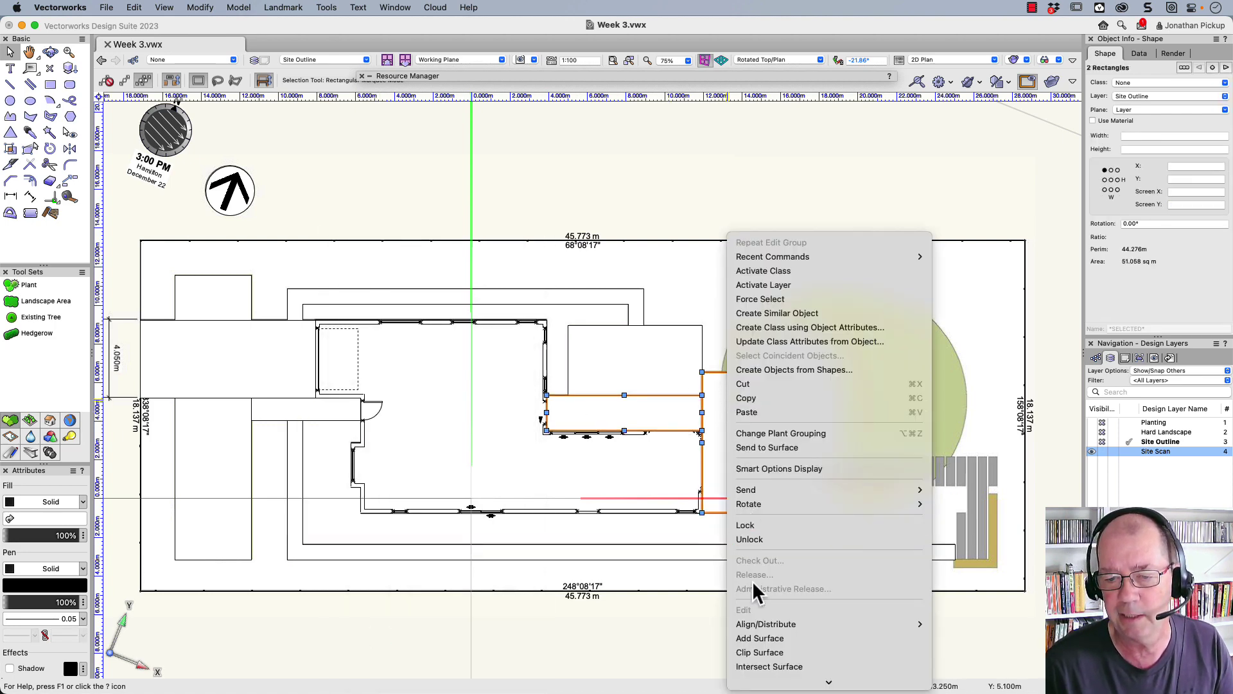
left_click(763, 642)
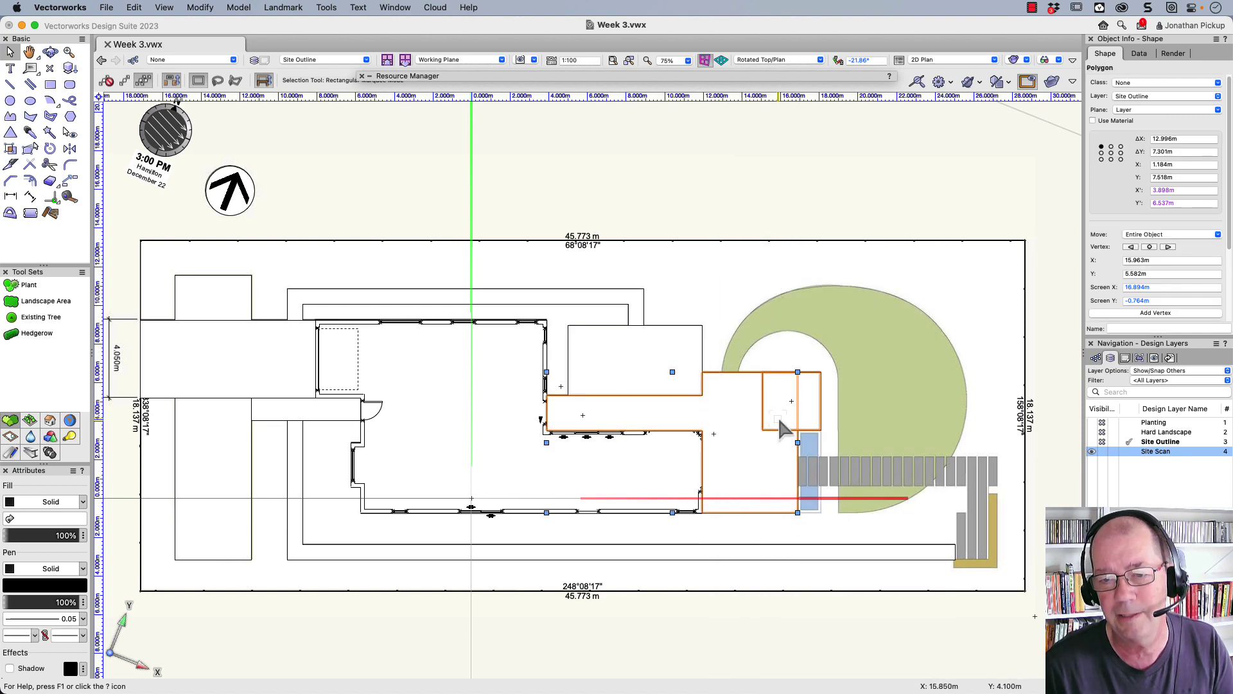
Step: Clip the corner square out of the merged paving shape with Clip Surface
left_click(778, 417, "shift")
right_click(779, 423)
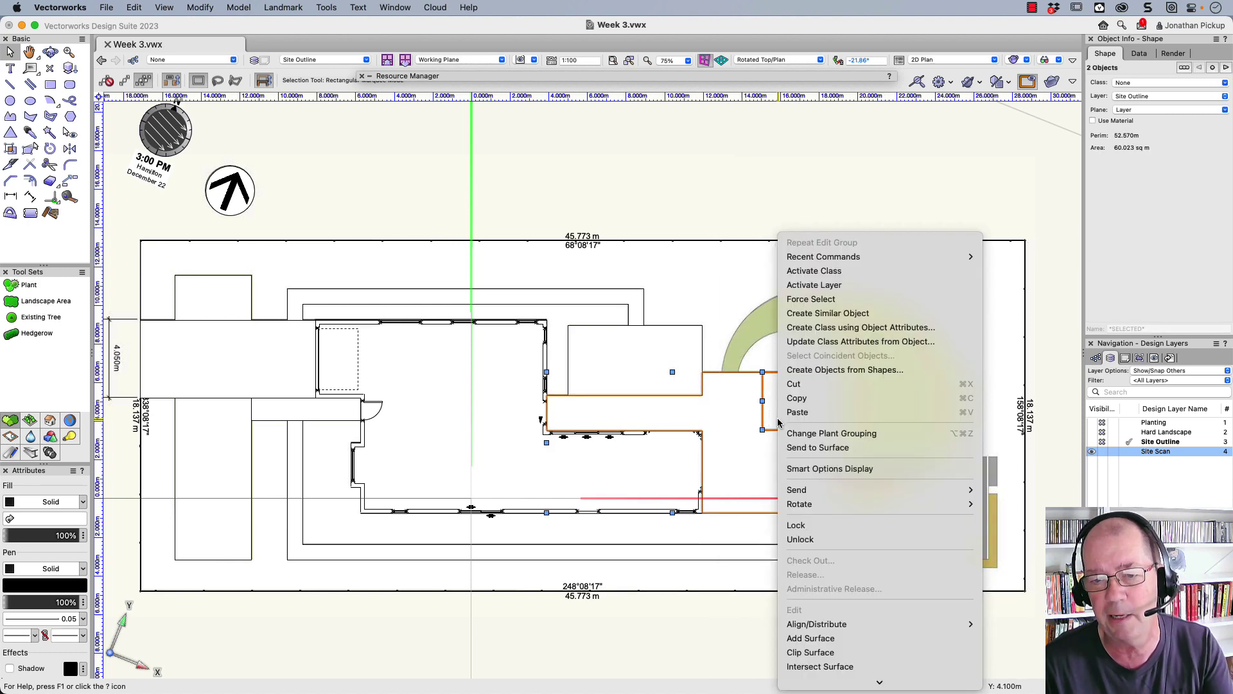
left_click(797, 653)
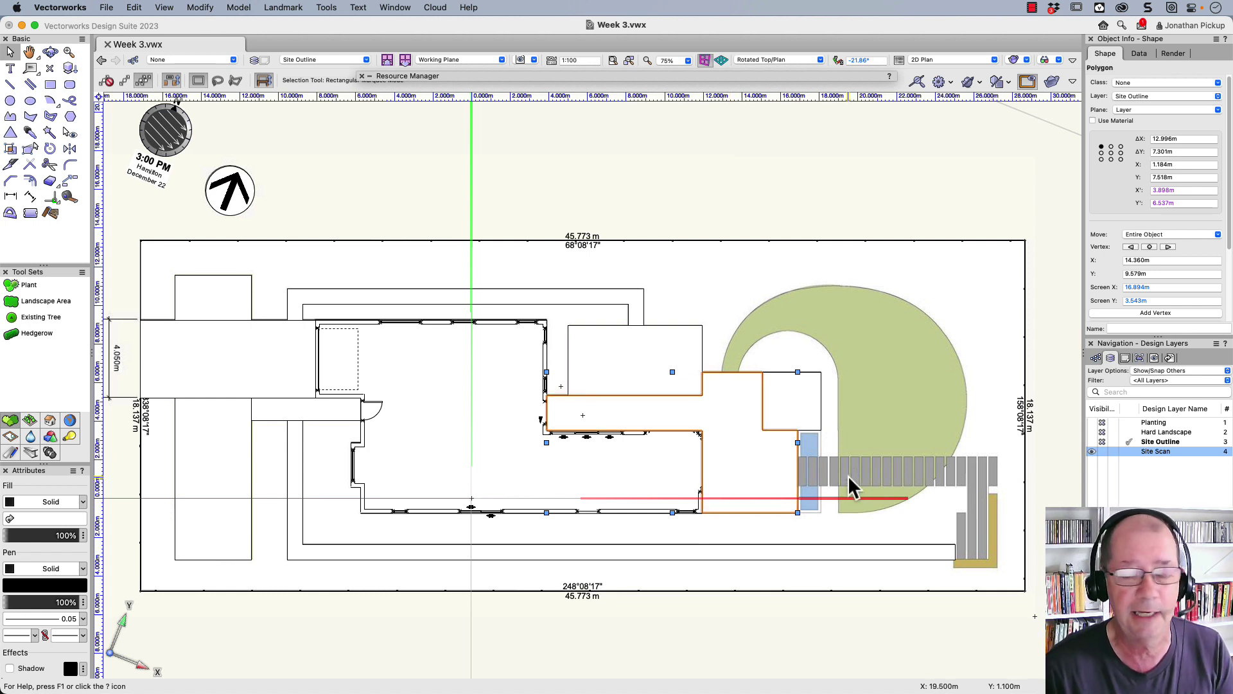
left_click_drag(1035, 156, 144, 615)
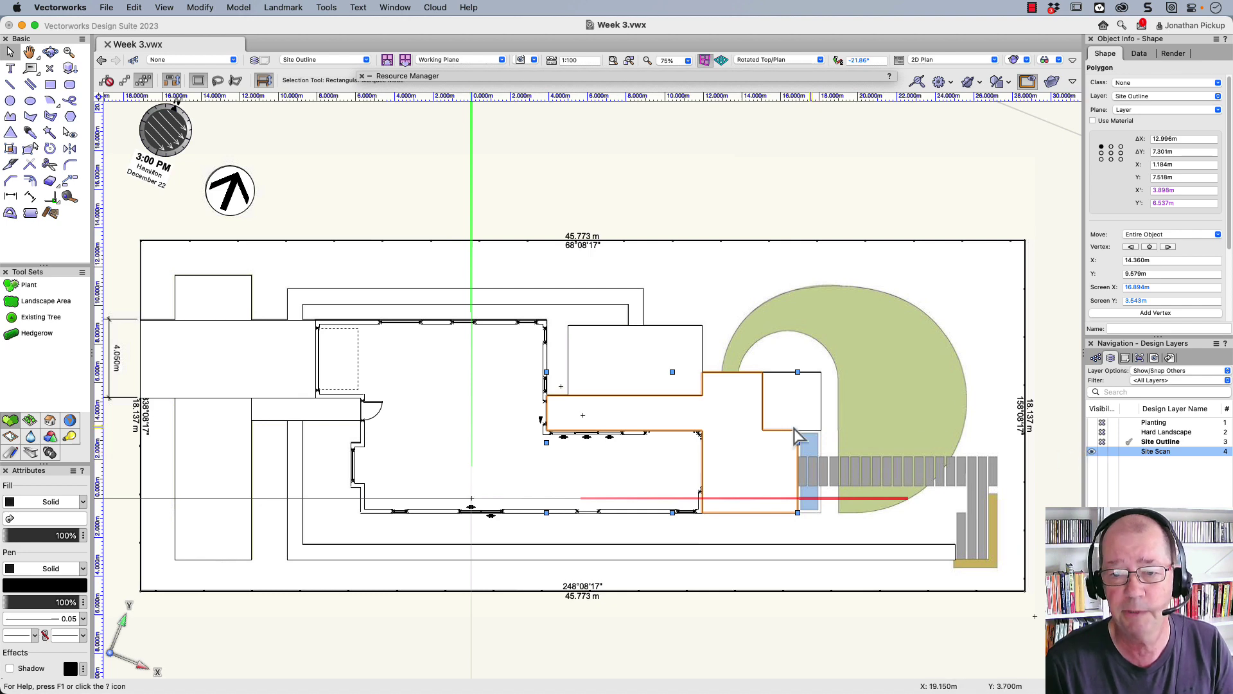
left_click(659, 377)
left_click(218, 440)
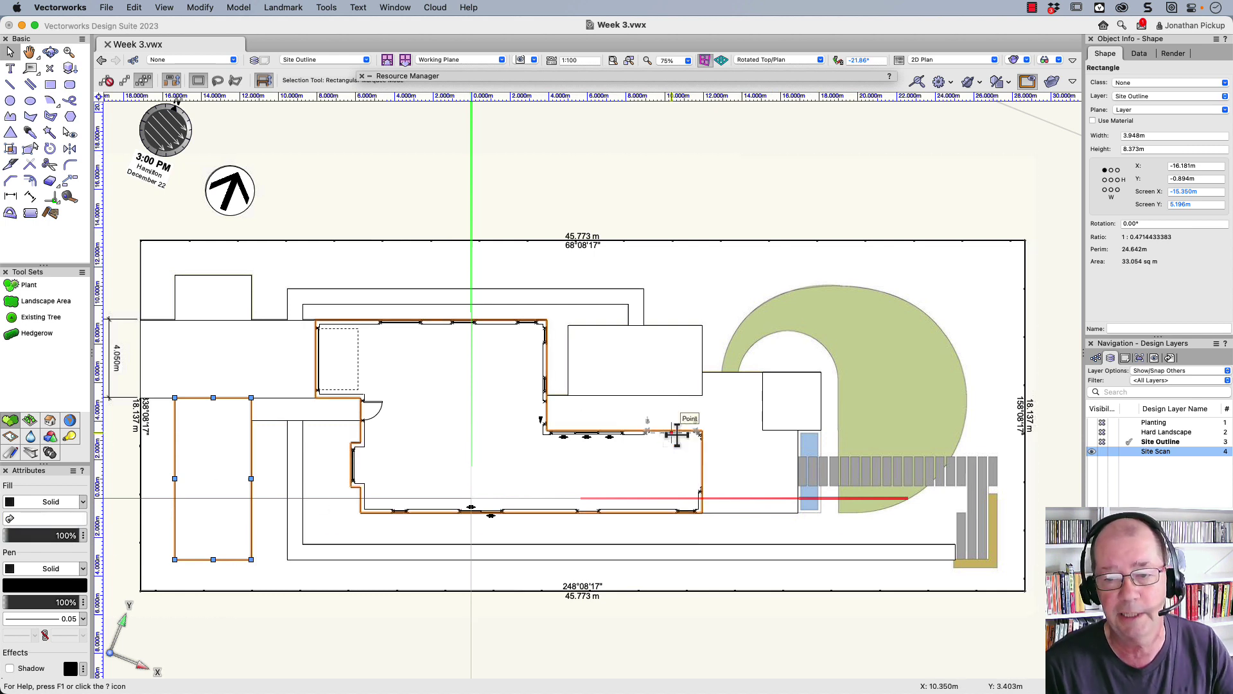
Step: Fill the three garden bed rectangles beside the driveway and house with the lawn green sampled from the scanned plan
left_click(702, 410)
left_click(675, 358)
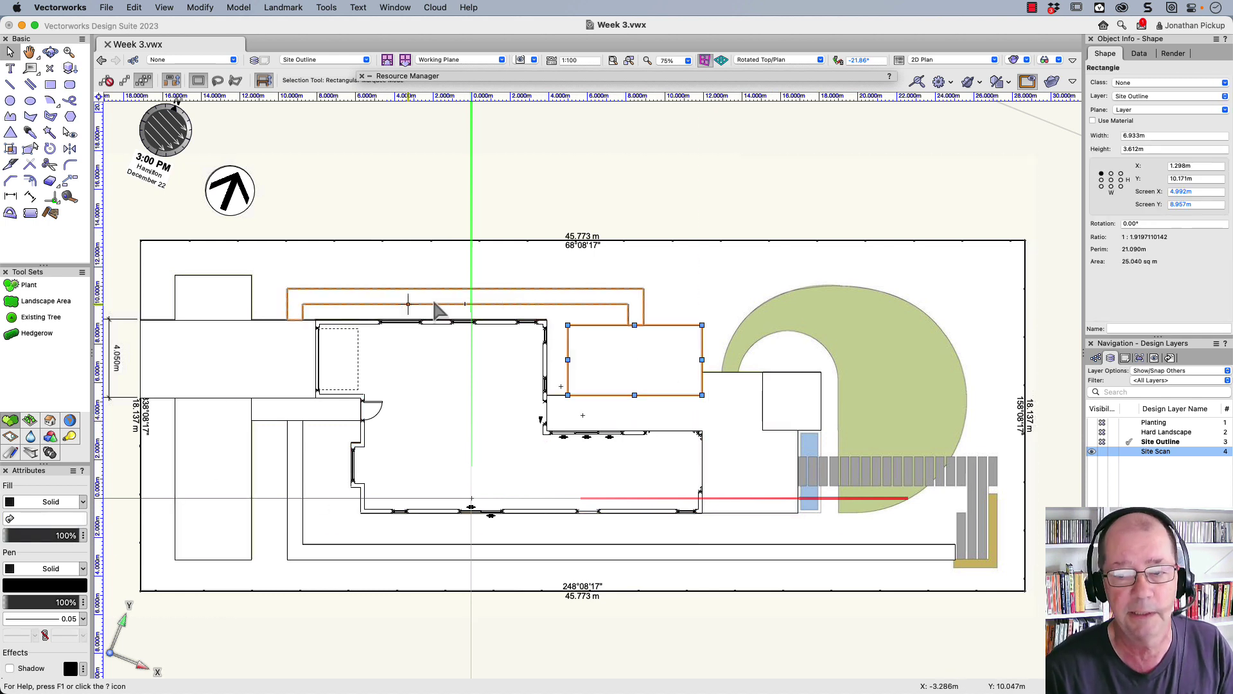
left_click(207, 299, "shift")
left_click(195, 442, "shift")
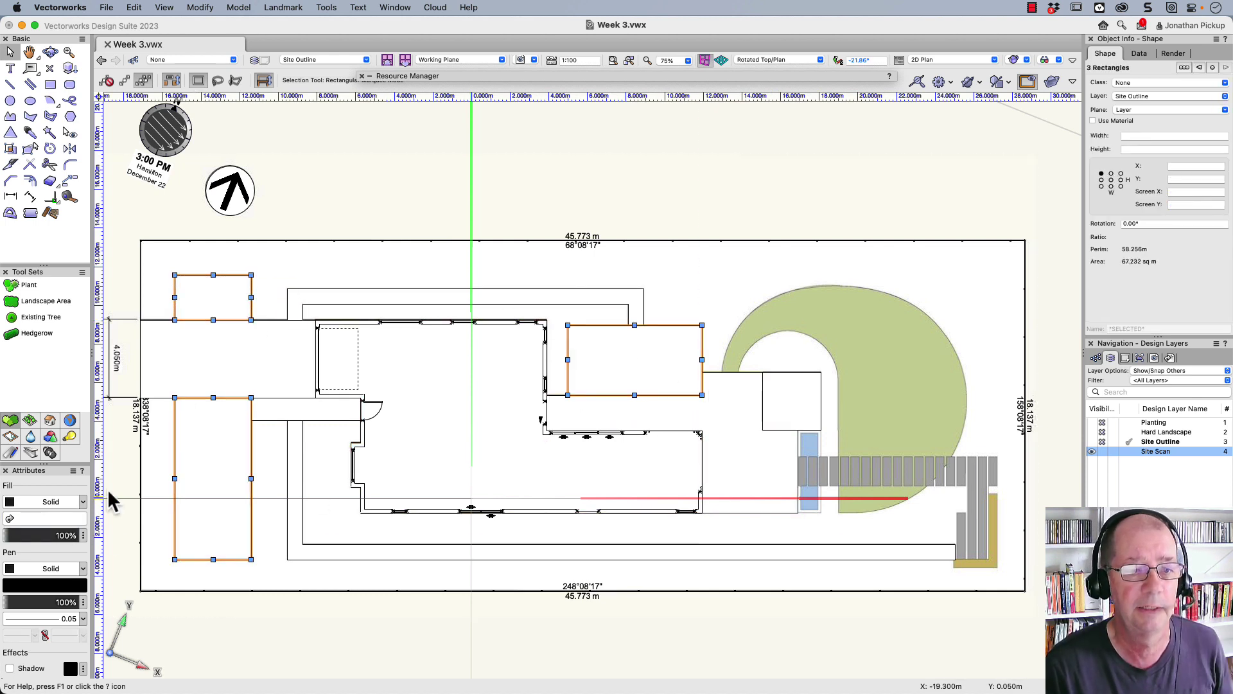
left_click(83, 518)
left_click(244, 390)
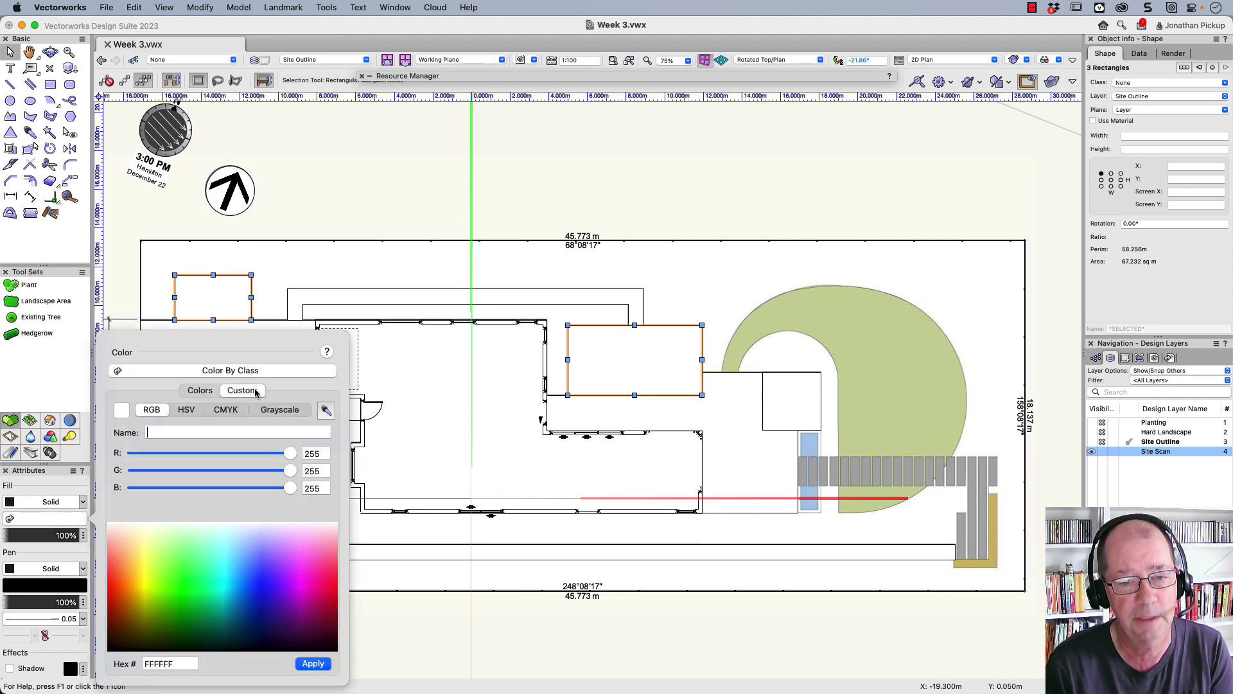
left_click(326, 411)
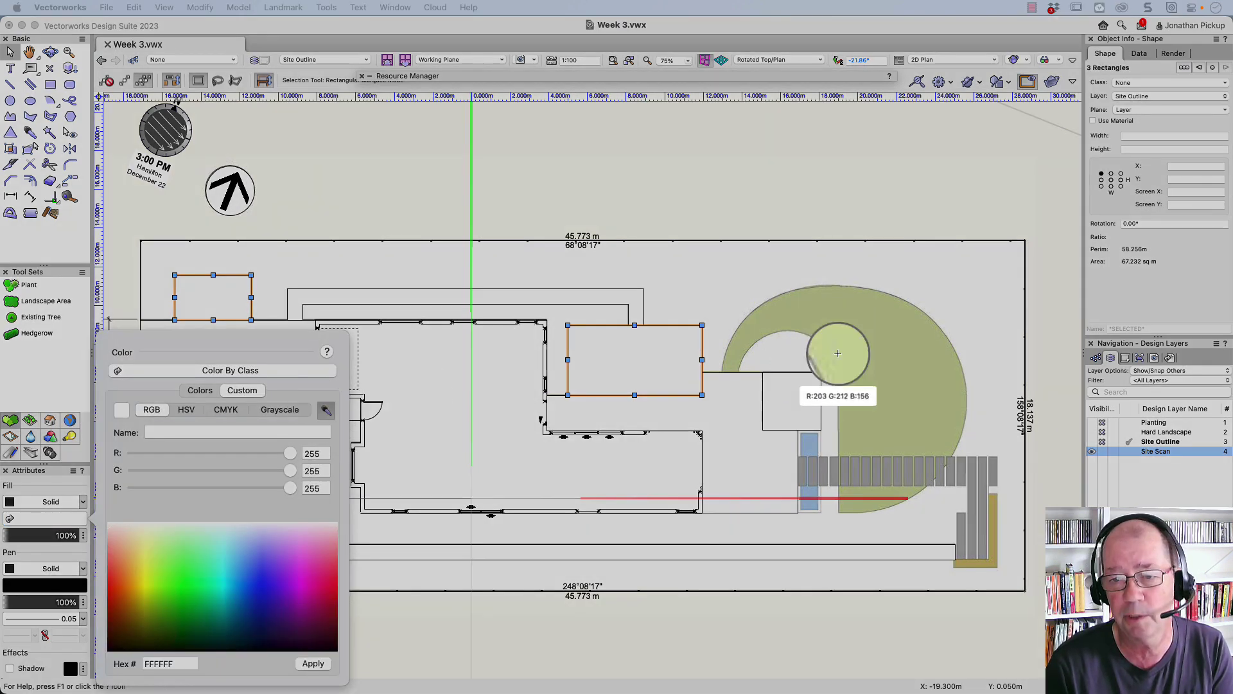
left_click(879, 353)
key("Return")
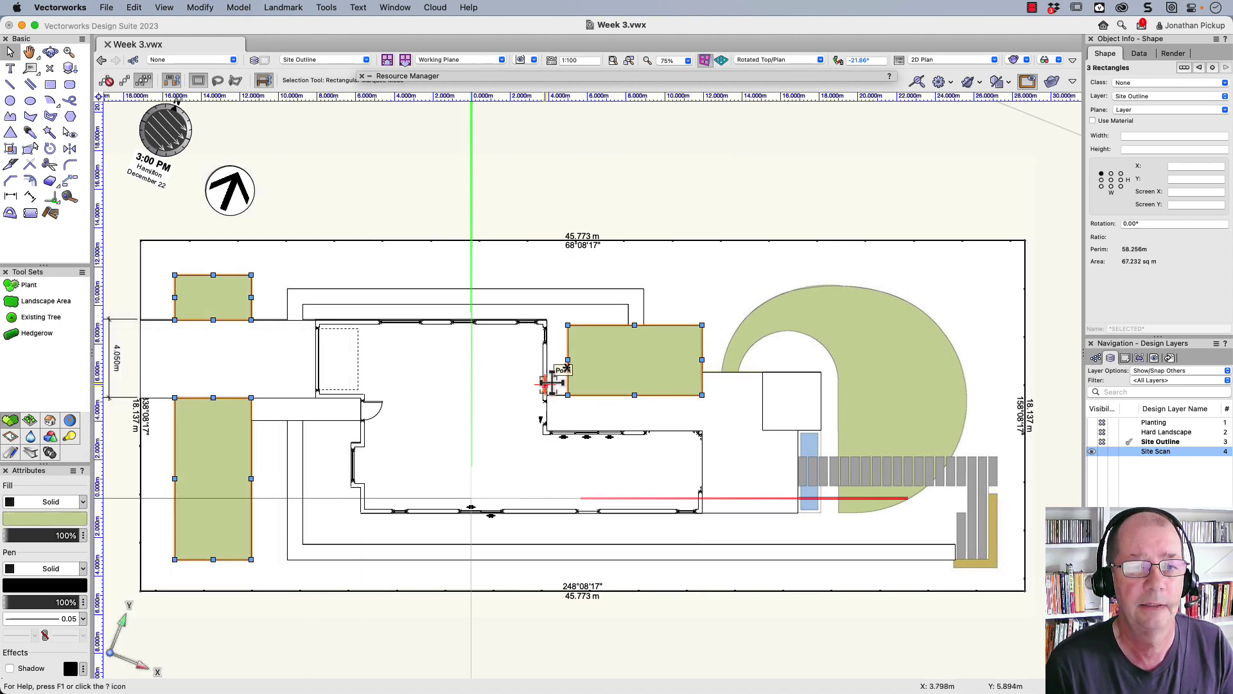
Step: Fill the two merged path shapes and the entry path rectangle with the grey sampled from the scan's slatted paving
left_click(347, 295)
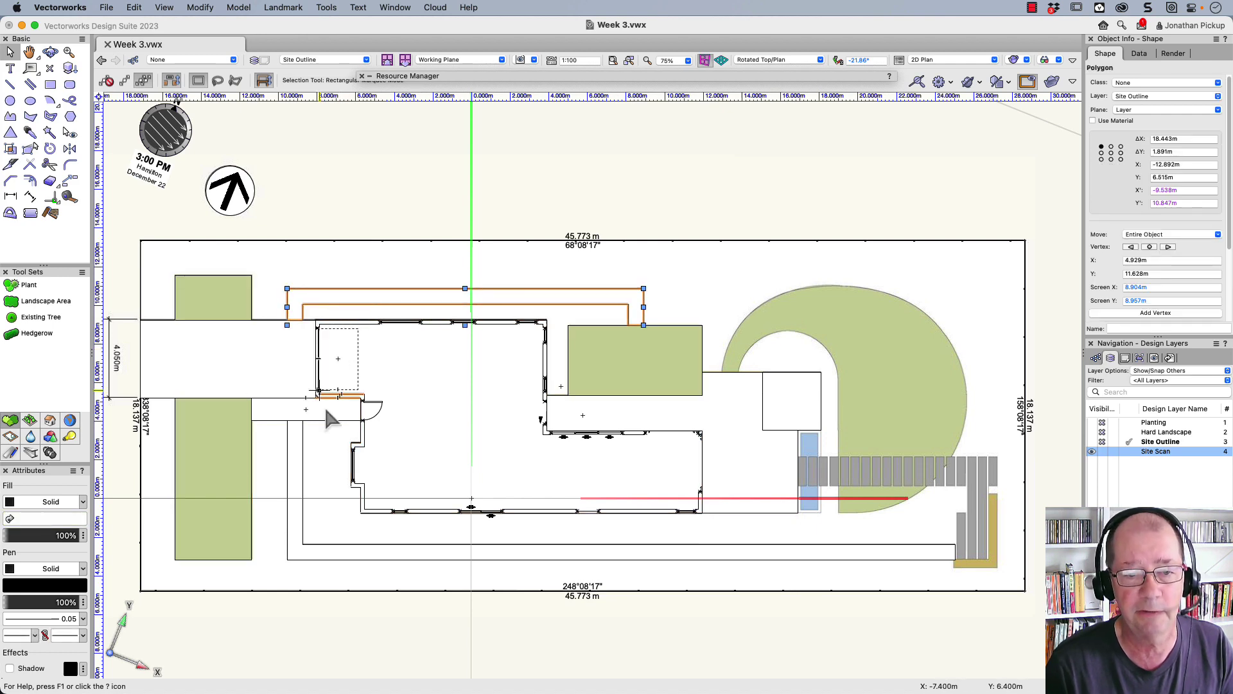
left_click(326, 411, "shift")
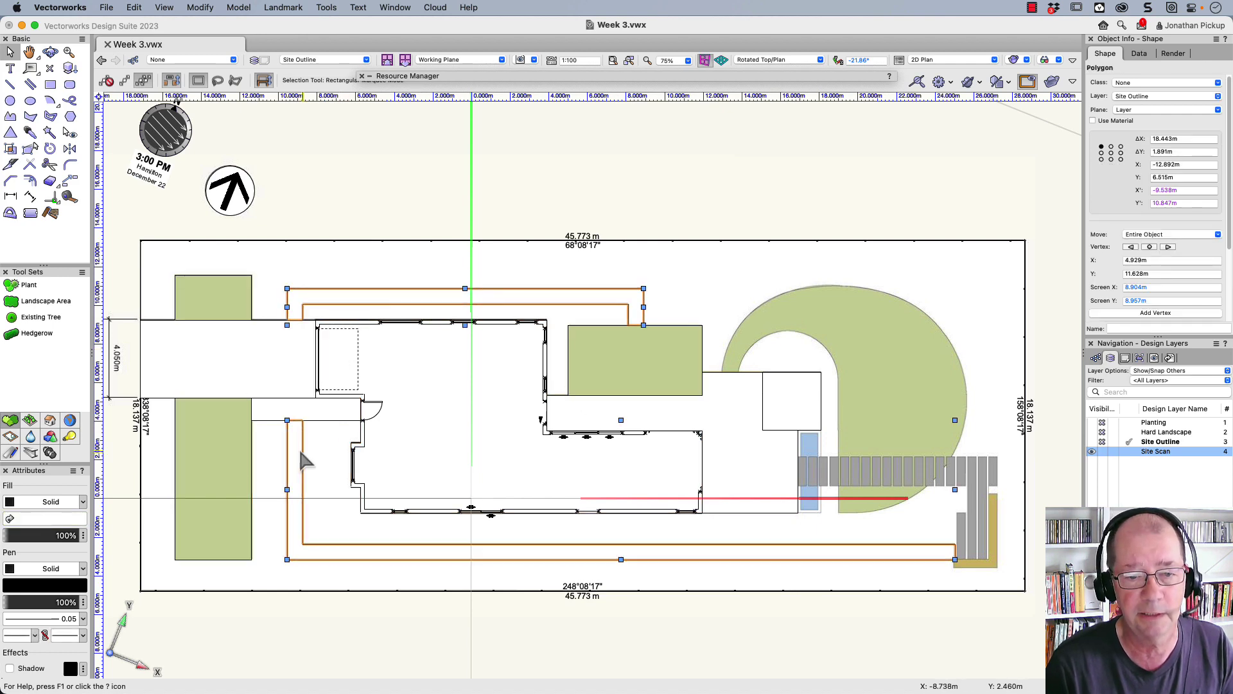
left_click(307, 411, "shift")
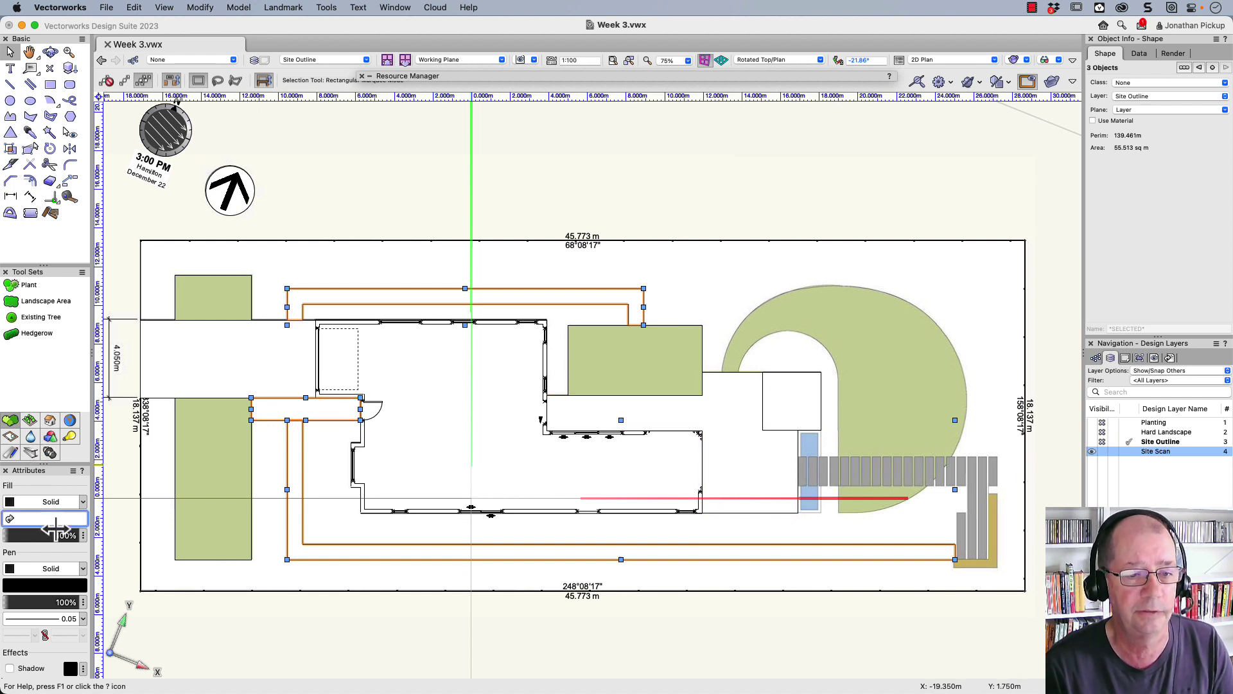
left_click(83, 504)
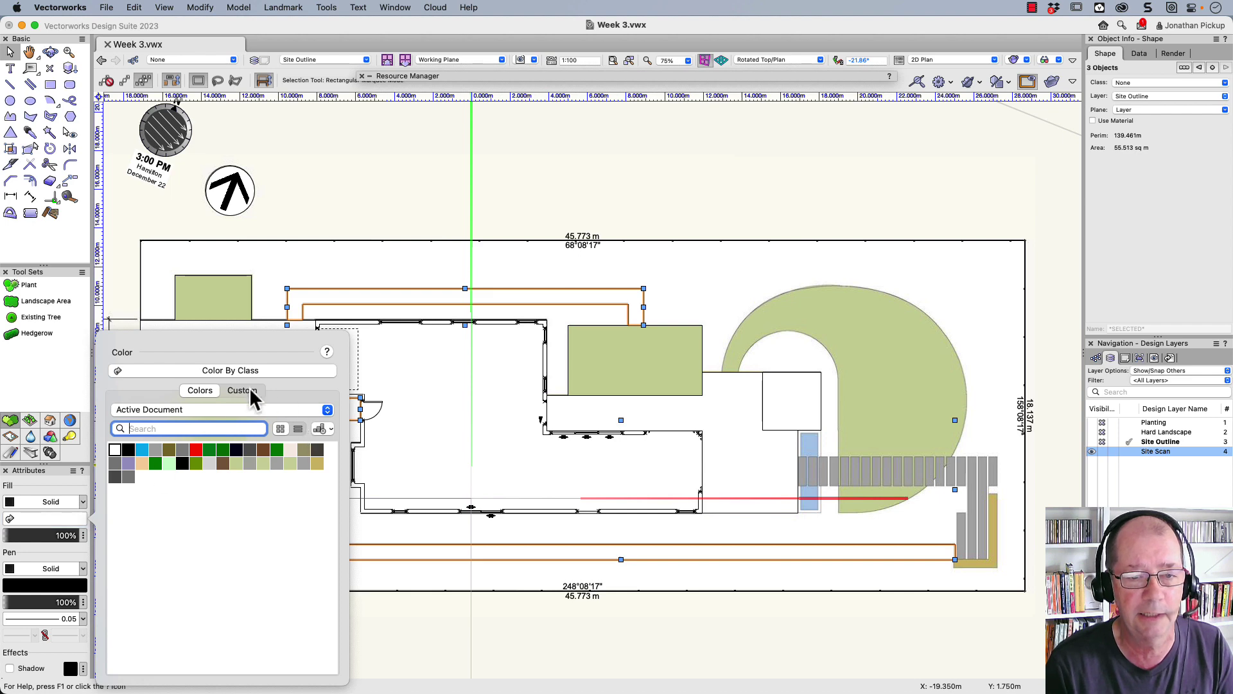
left_click(249, 390)
left_click(324, 410)
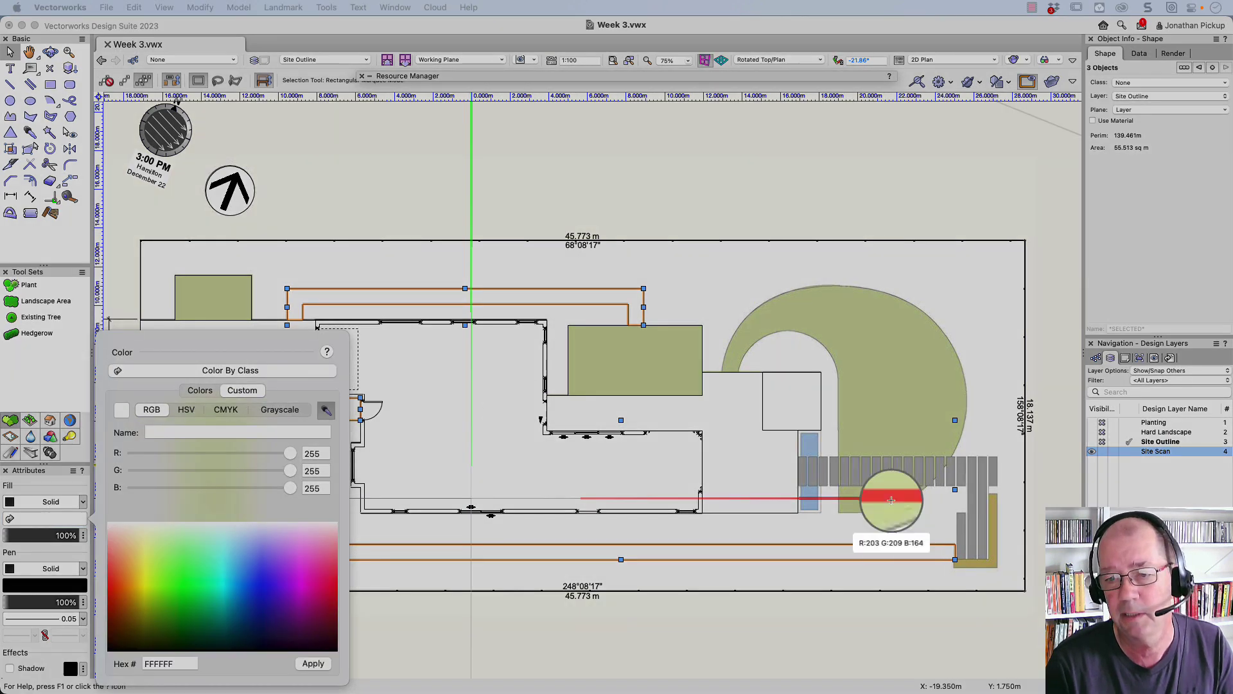
left_click(866, 464)
left_click(313, 663)
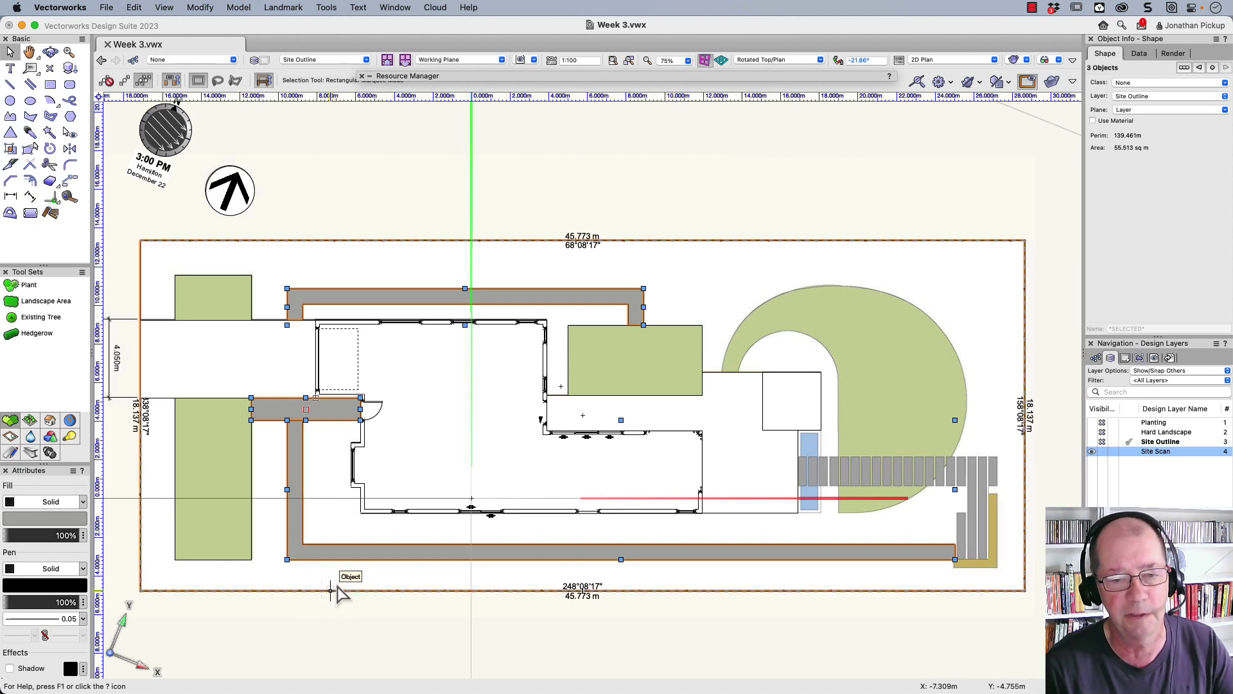
left_click(342, 457)
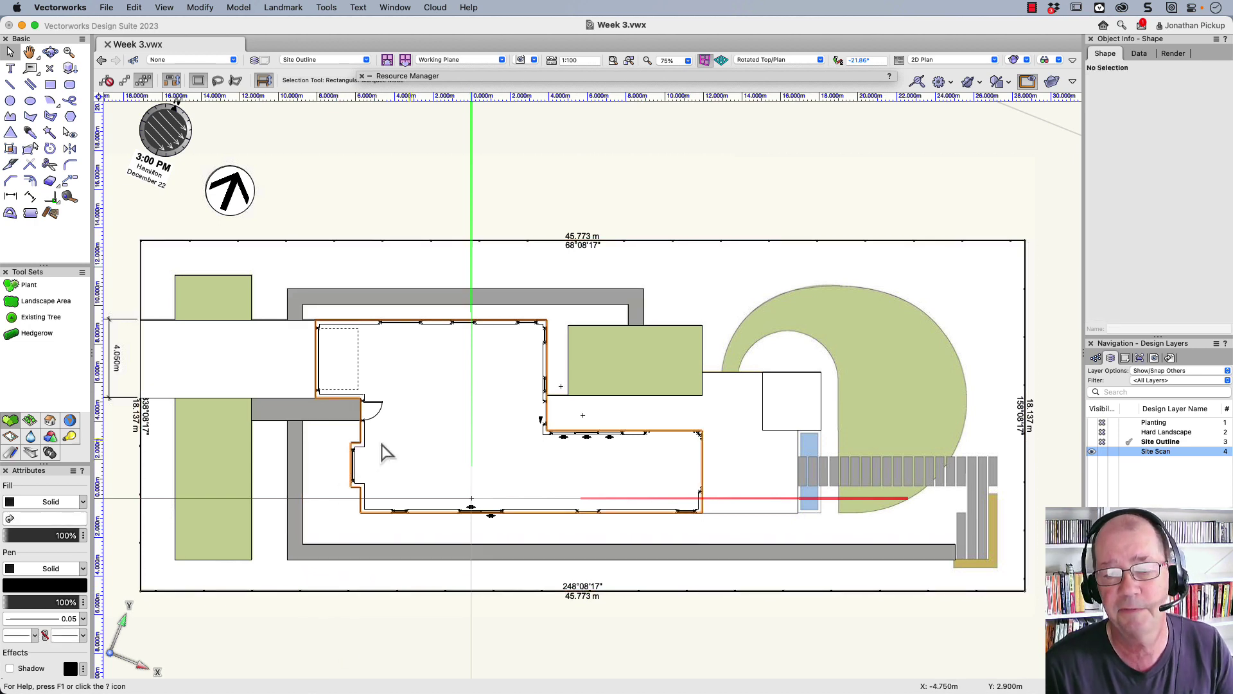
Step: Set the merged paving shape's fill to None to expose the tan colour of the scan beneath it
left_click(647, 418)
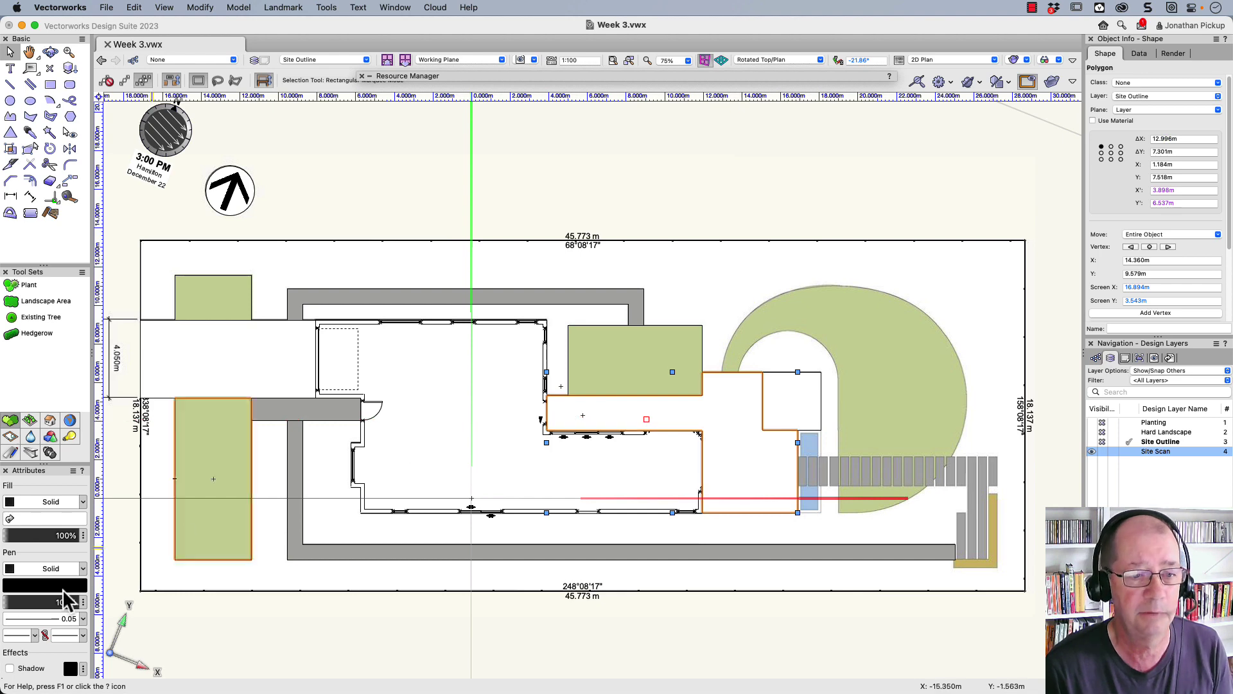
left_click(54, 505)
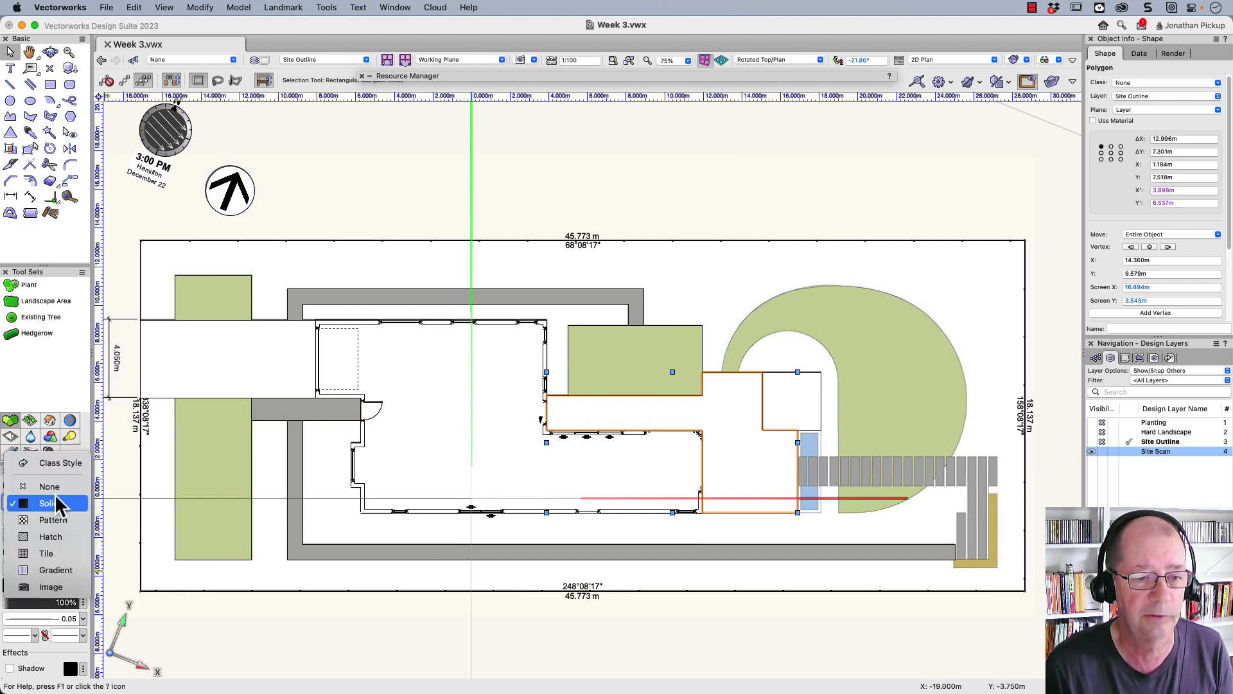
left_click(52, 504)
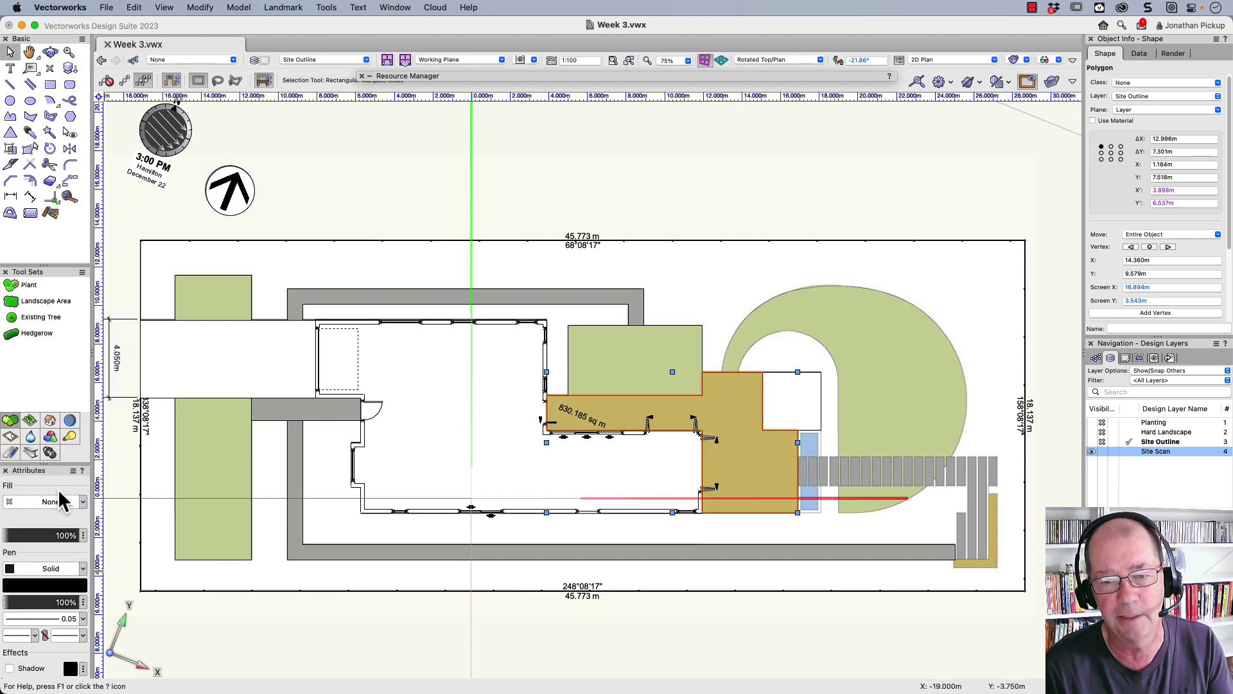
Step: Fill the entry path rectangle with the tan paving colour CFBD6B sampled from the scan
left_click(290, 414)
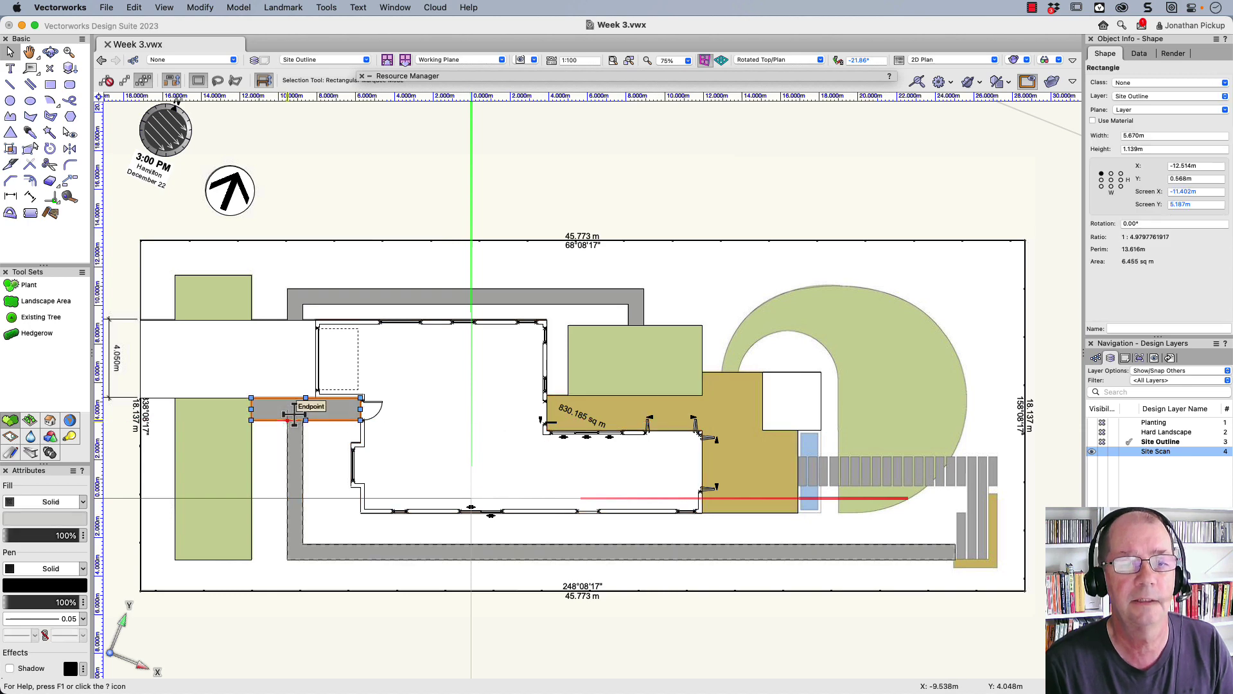
left_click(59, 519)
left_click(243, 391)
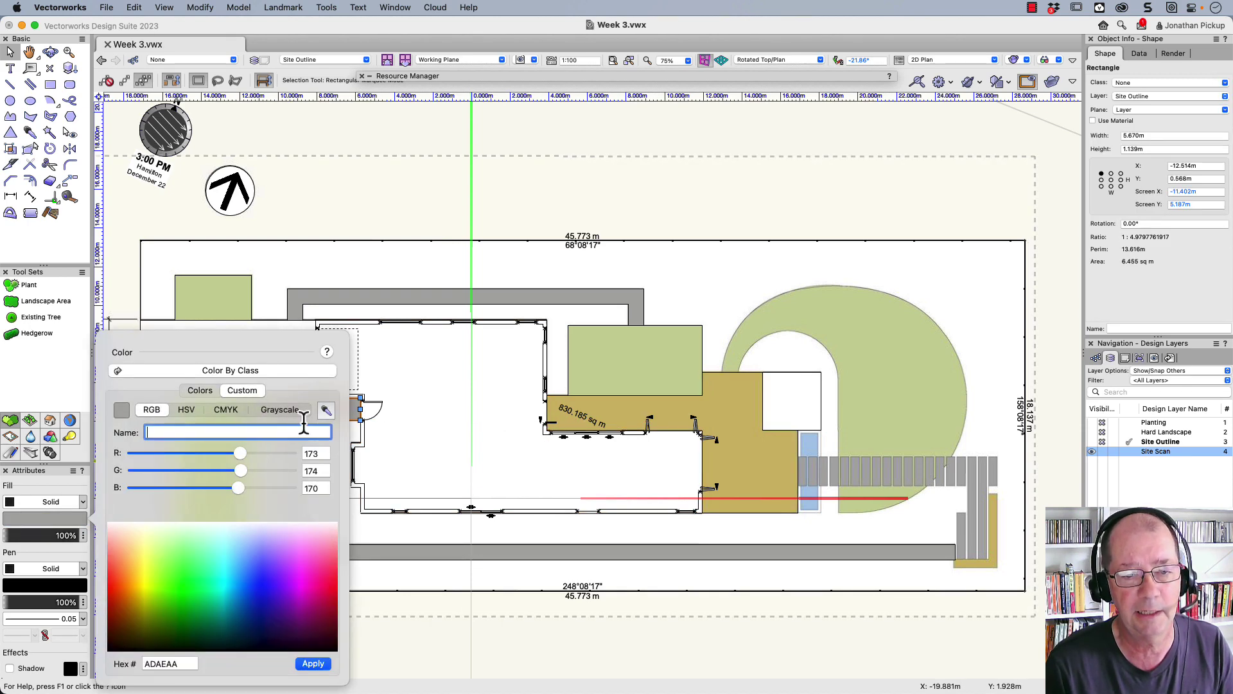
left_click(325, 409)
left_click(742, 408)
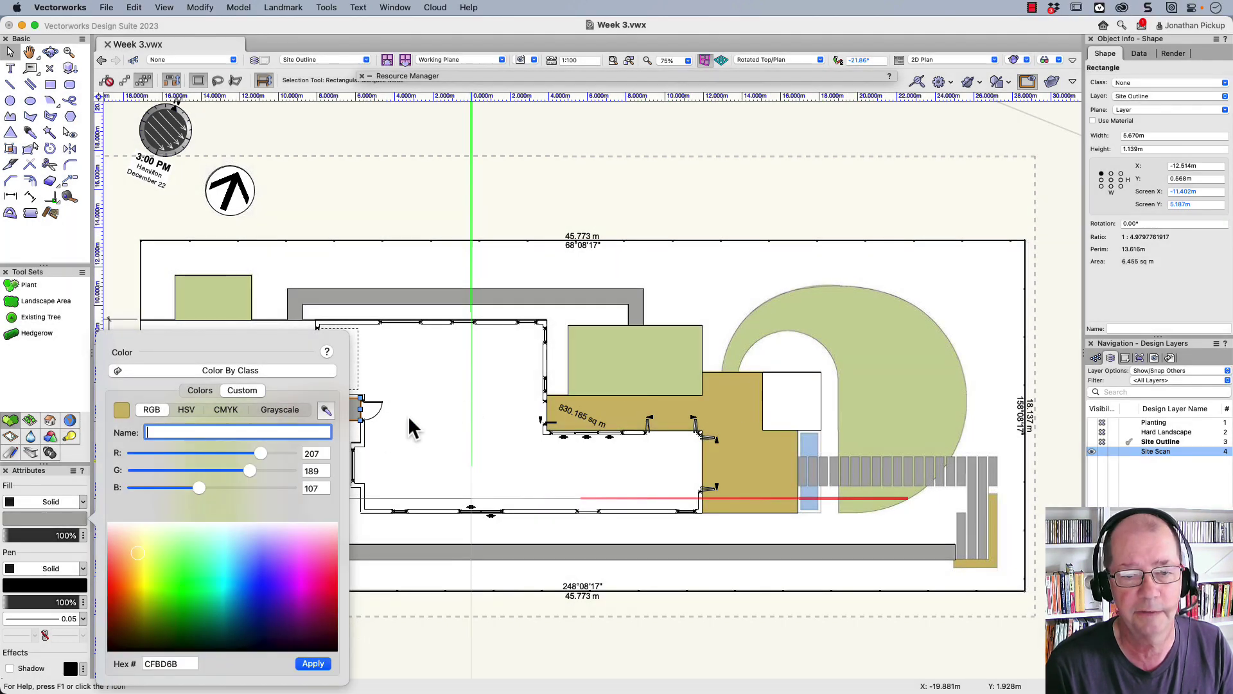
left_click(314, 664)
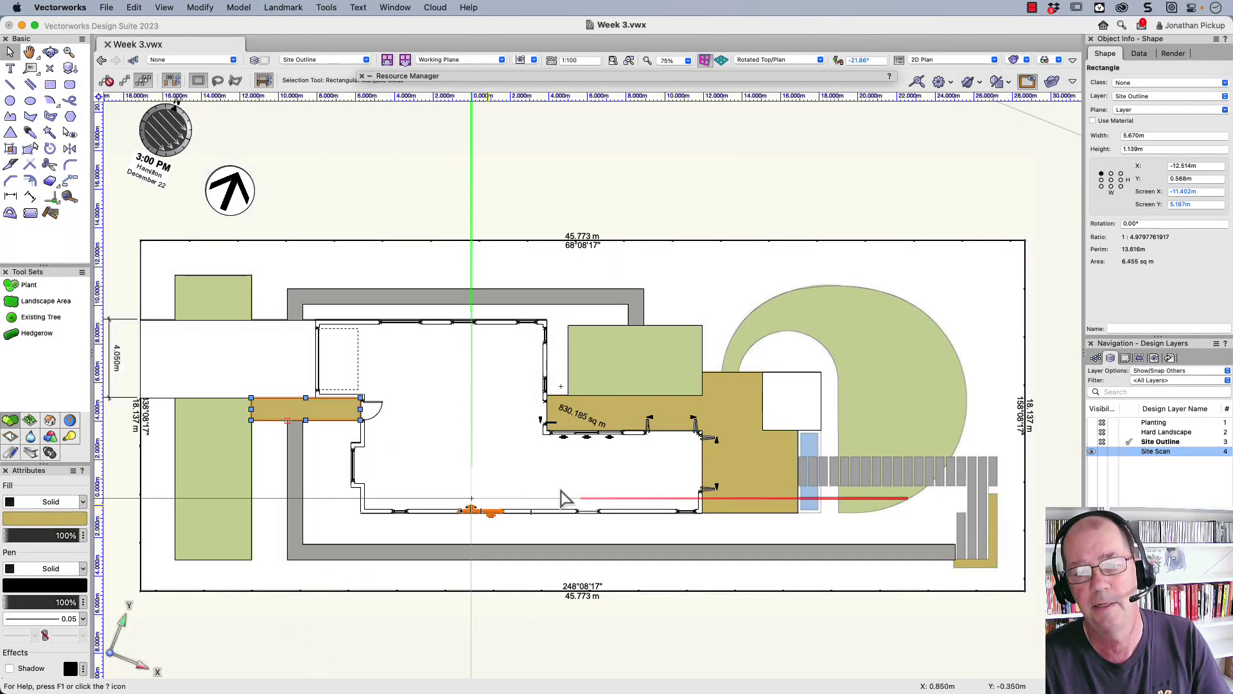
Step: Set the merged paving shape's fill back to Solid
left_click(727, 372)
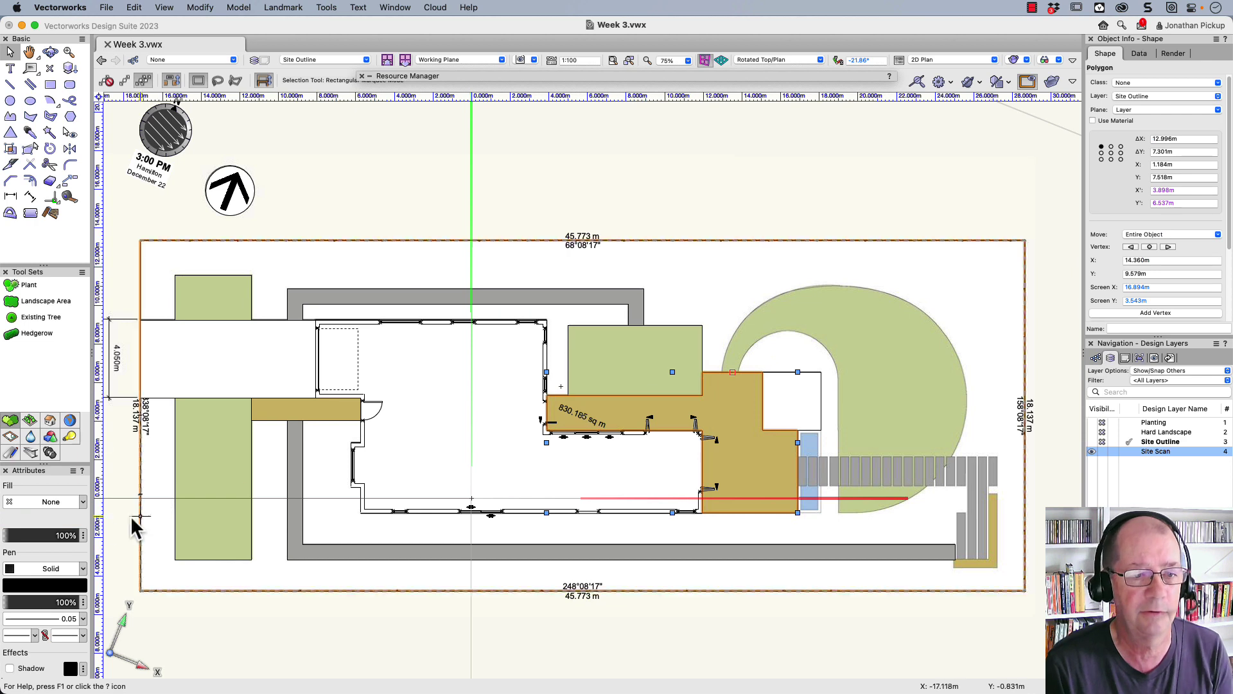
left_click(71, 502)
left_click(48, 520)
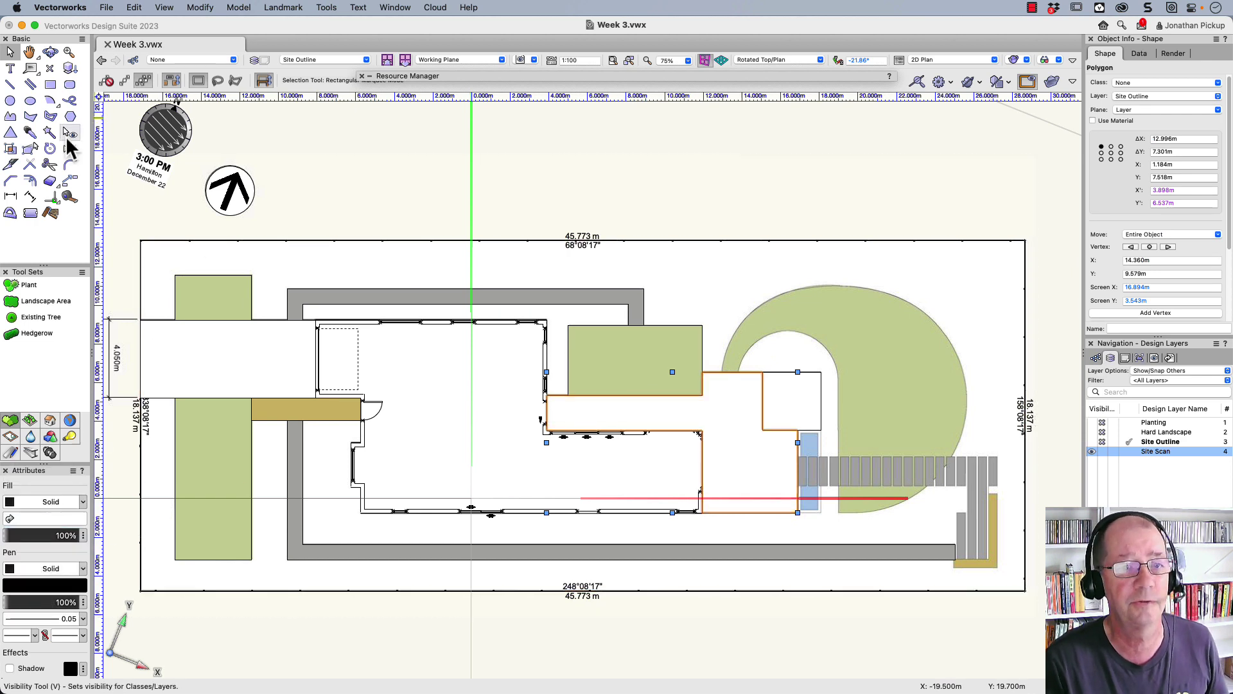
Step: Copy the entry path's tan attributes onto the merged paving shape with the Eyedropper tool, and clear the selection
left_click(29, 134)
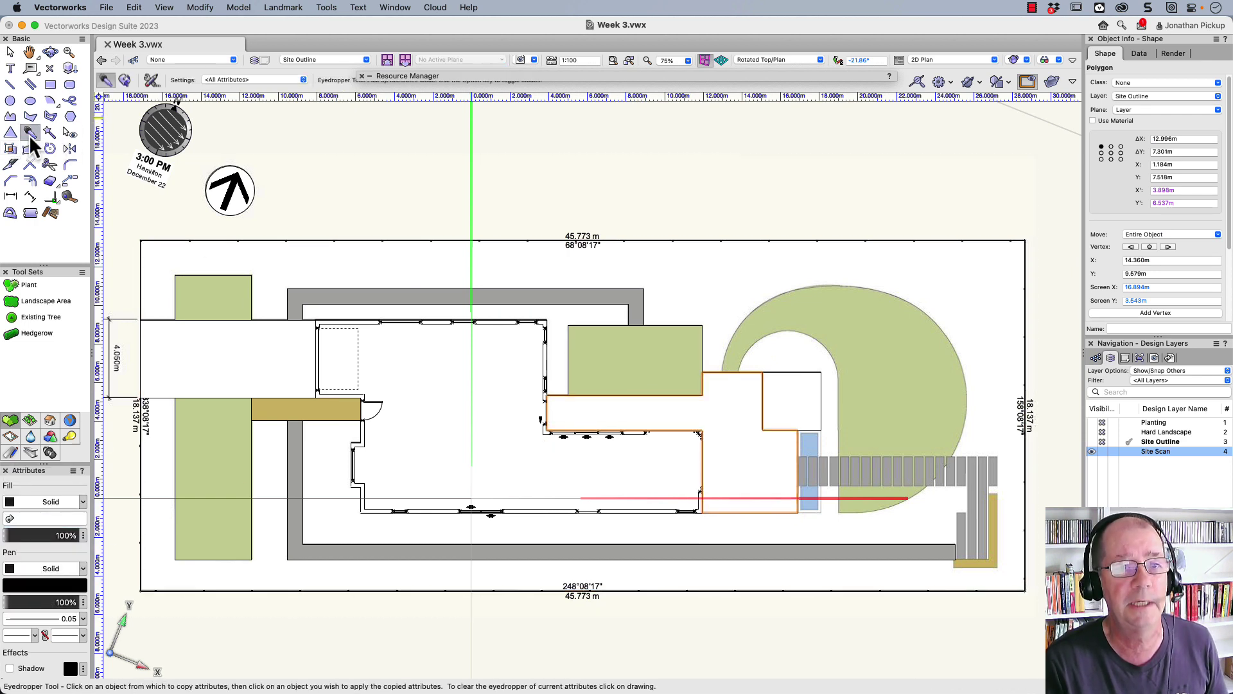
left_click(255, 404)
left_click(711, 416, "alt")
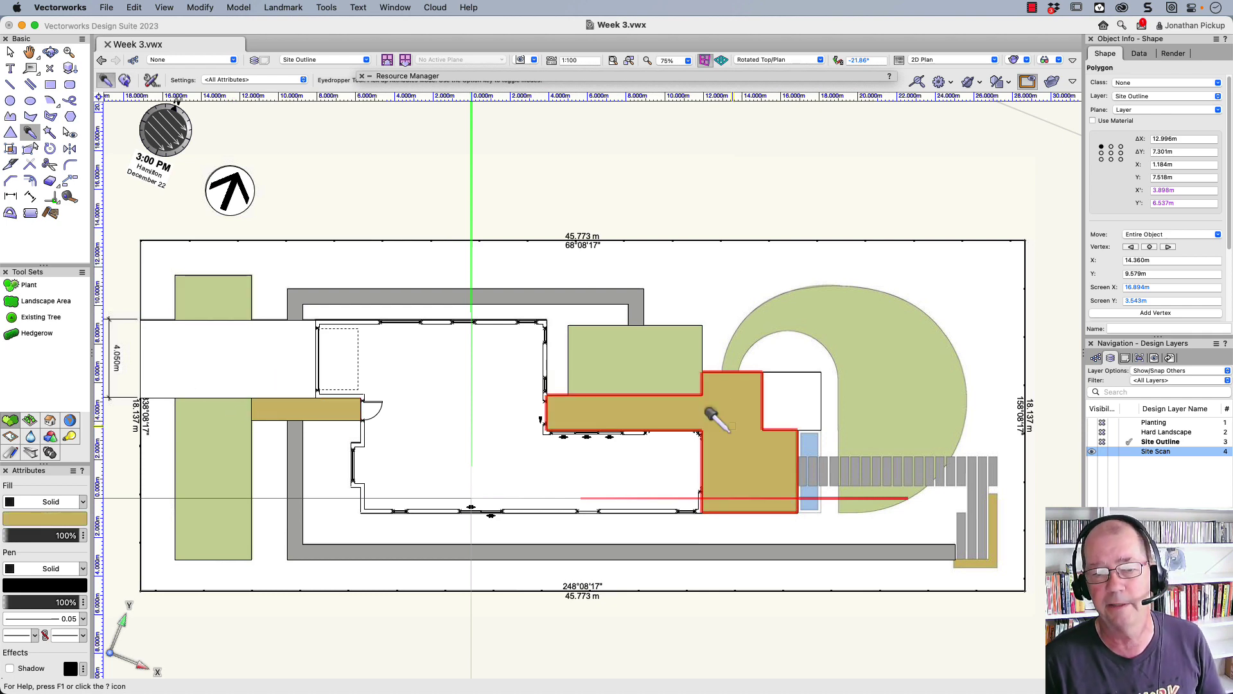
key("x")
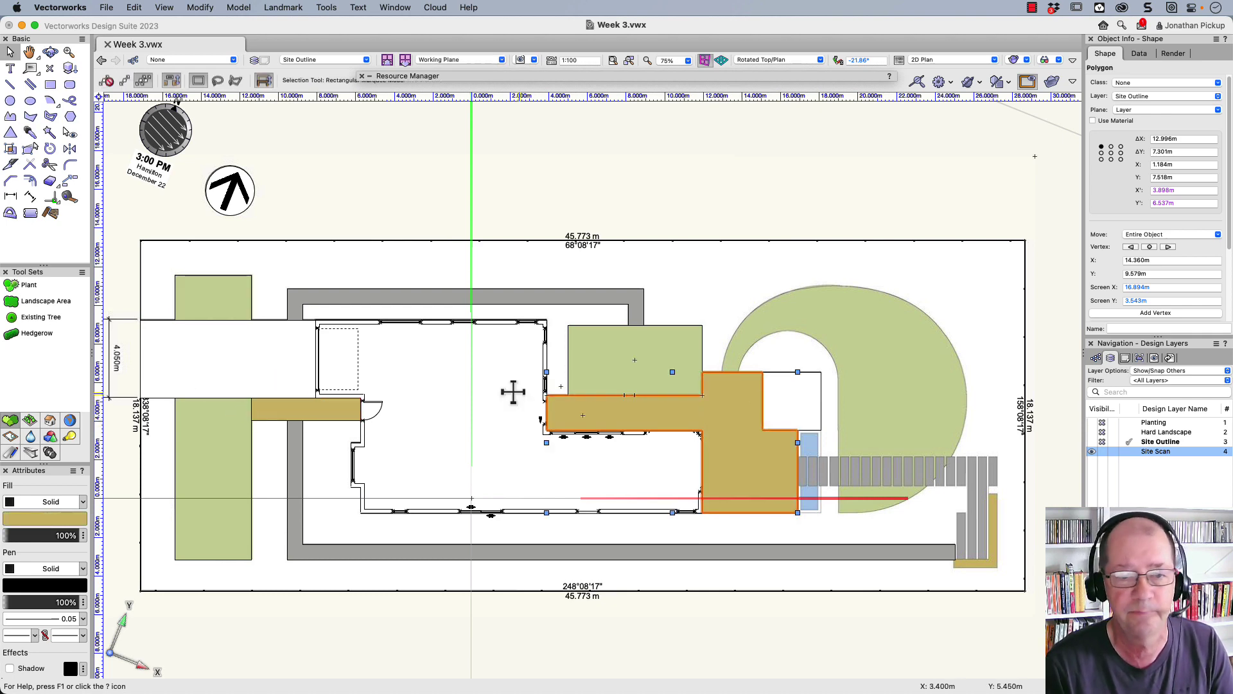
key("x")
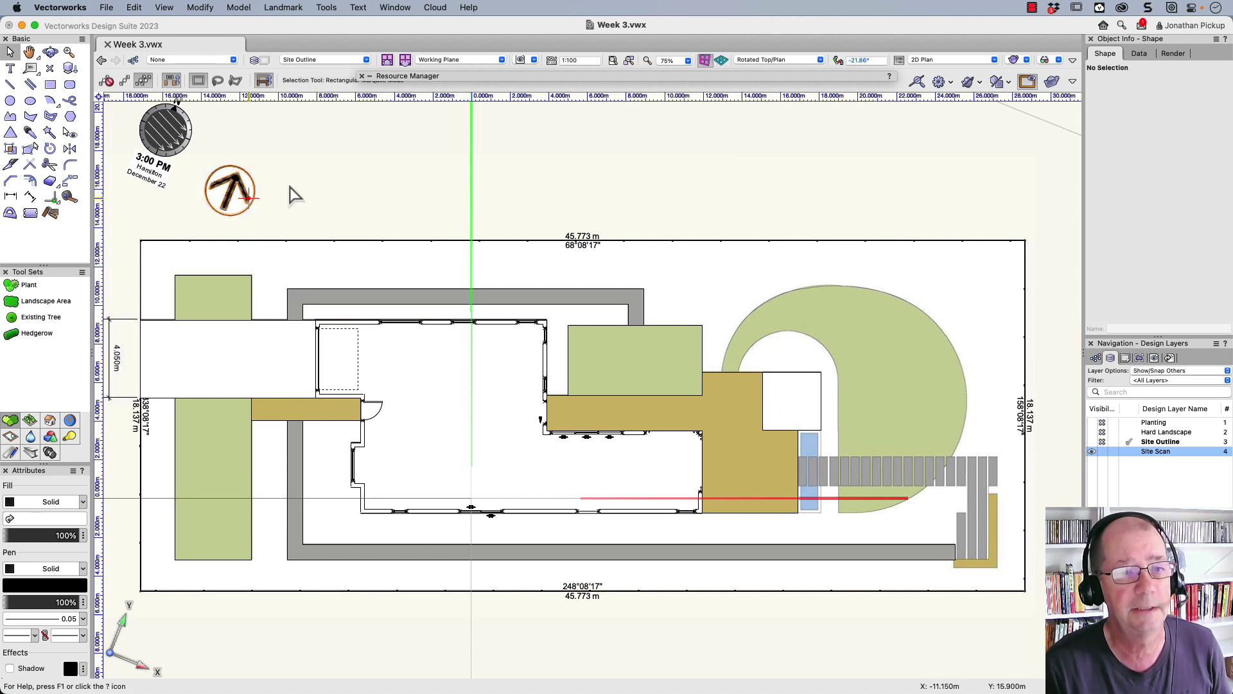
Step: Round the lower-left corner of the large green bed below the driveway with a 3.000 m fillet in Trim mode
left_click(69, 163)
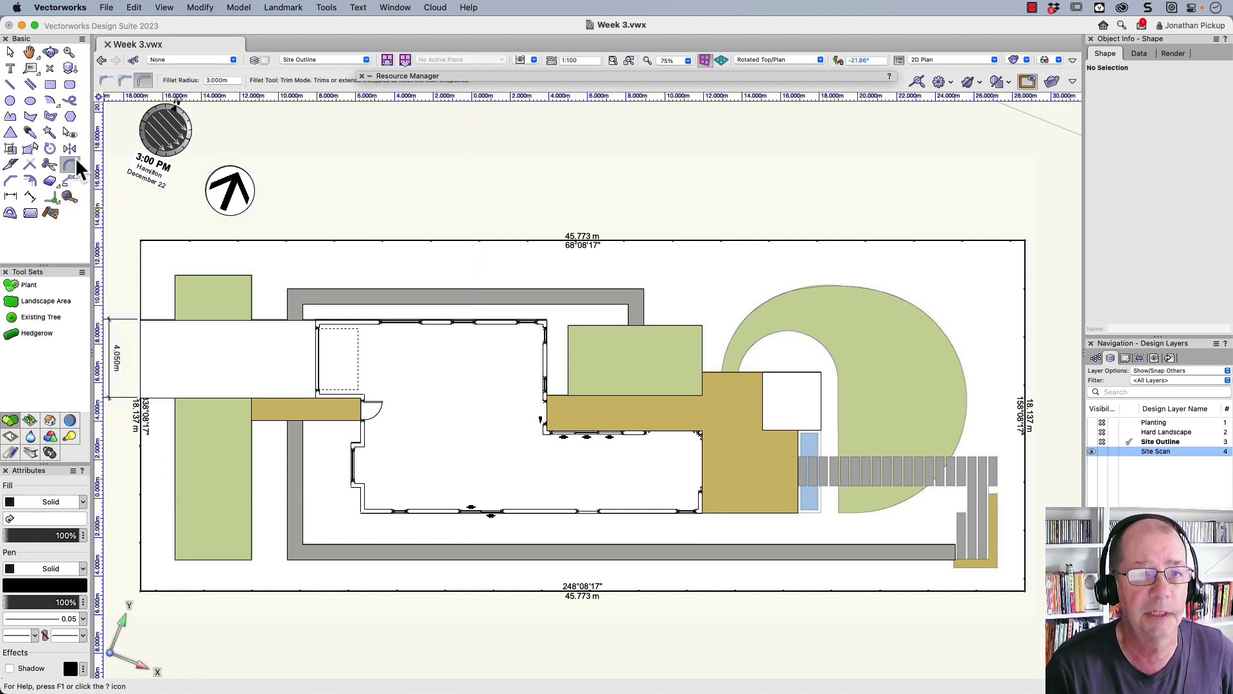
left_click(197, 561)
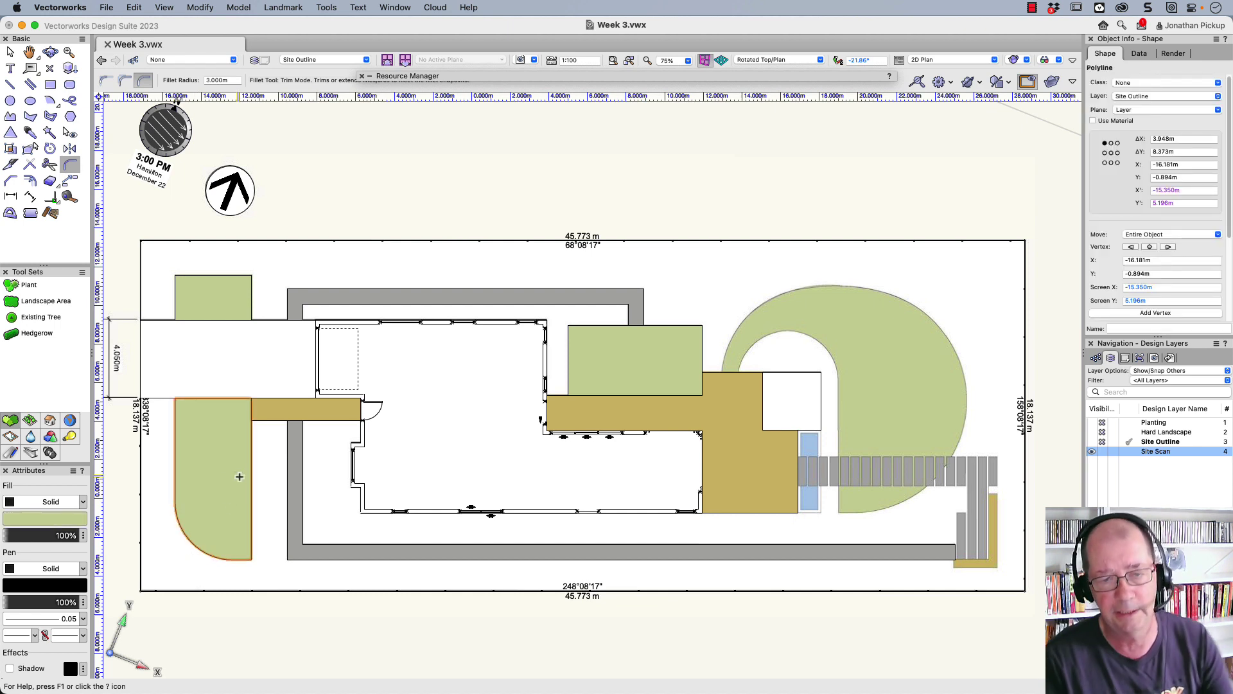
left_click(358, 333)
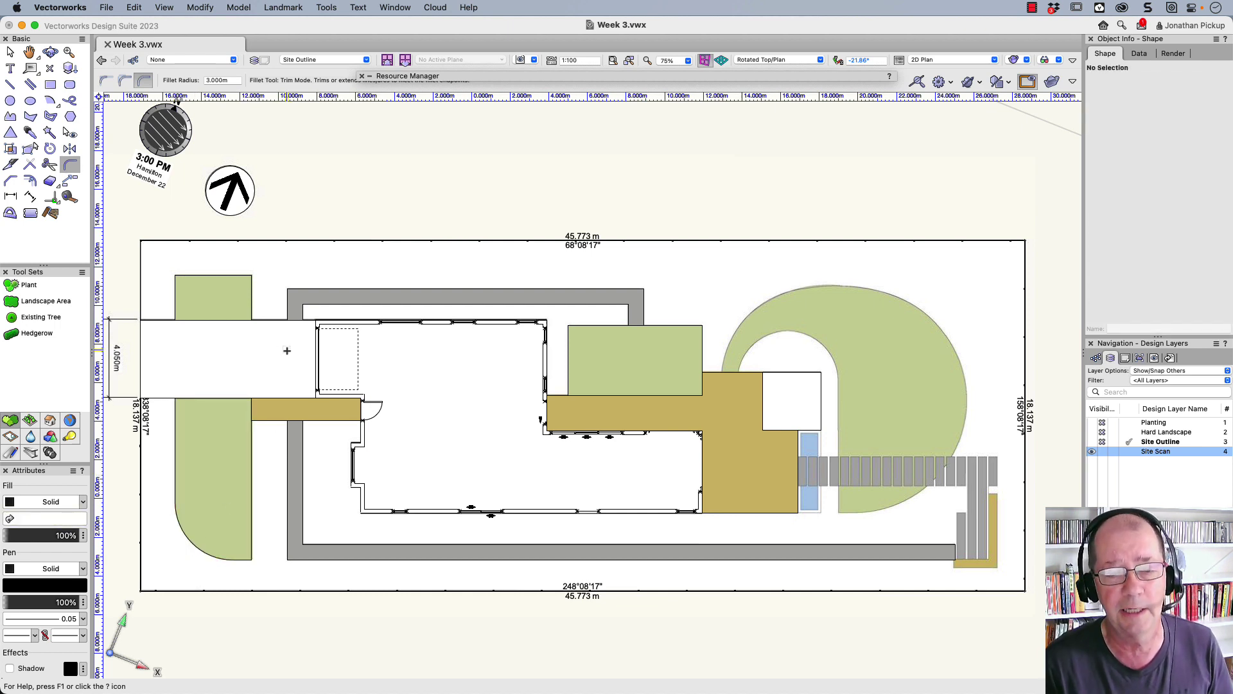